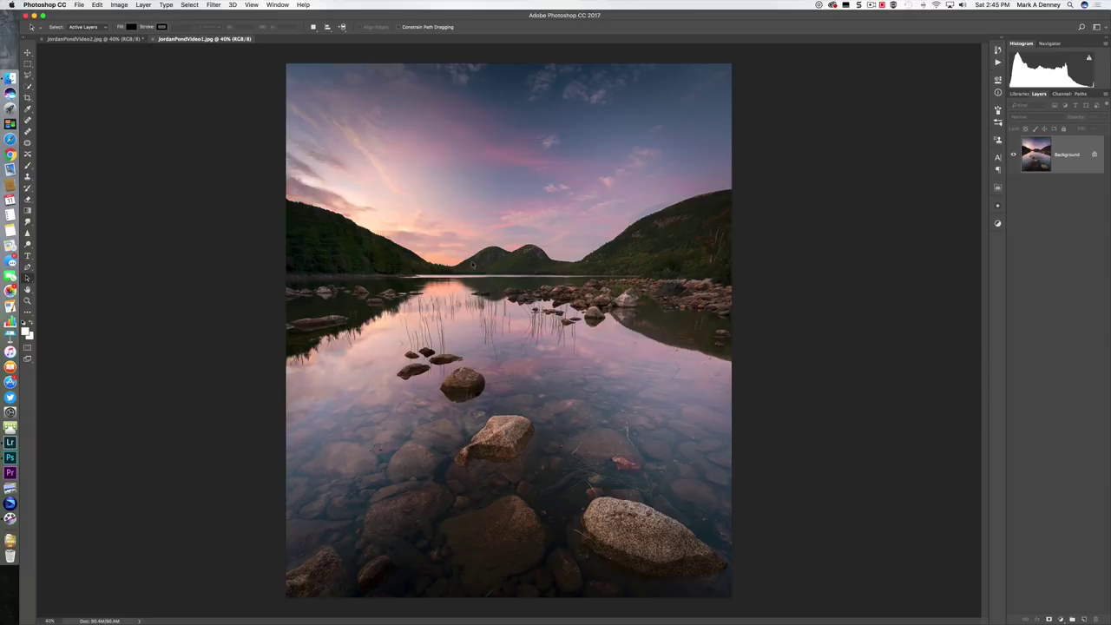
Replace the pinker JordanPondVideo1.jpg view with the bluer JordanPondVideo2.jpg document
left_click(589, 369)
left_click(382, 396)
left_click(431, 295)
left_click(400, 238)
left_click(88, 42)
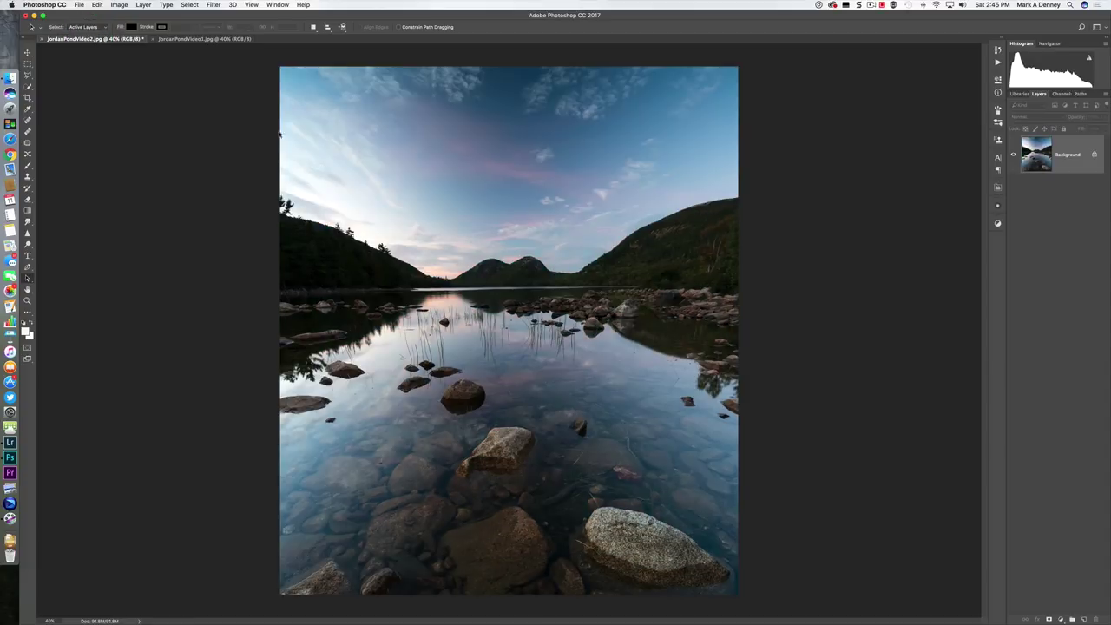
Compare JordanPondVideo1.jpg and JordanPondVideo2.jpg, ending on the pinker JordanPondVideo1.jpg
left_click(193, 40)
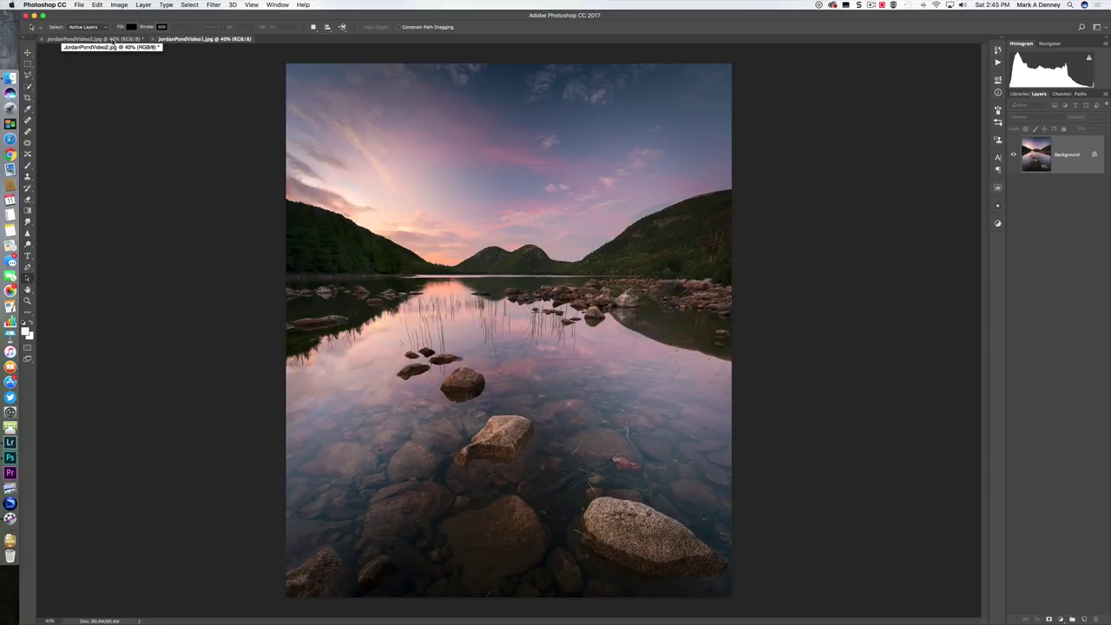
left_click(112, 40)
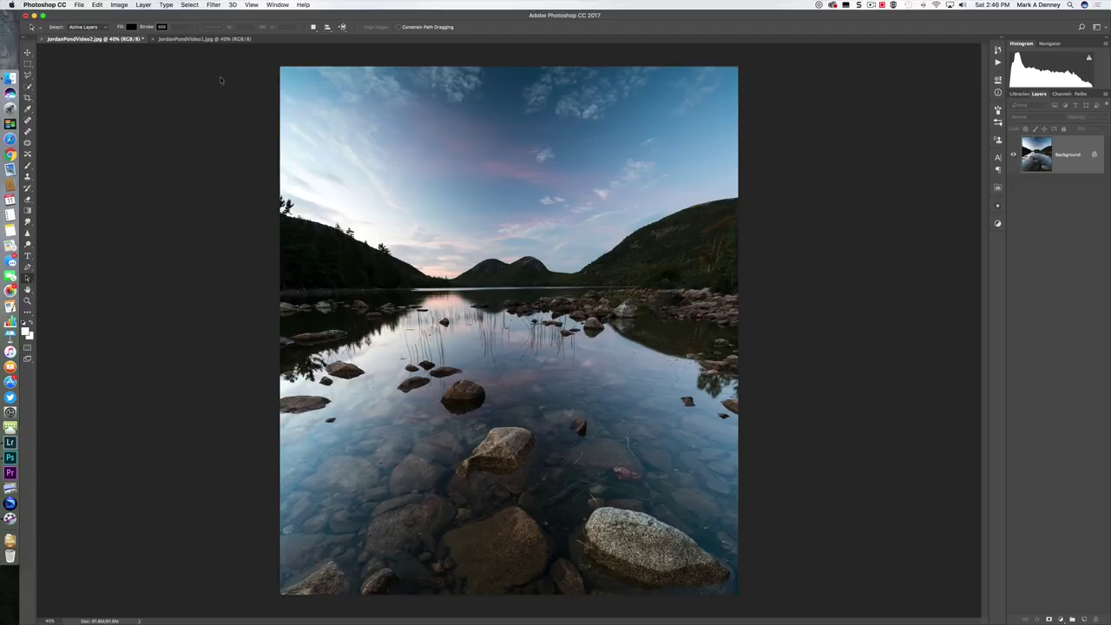
left_click(206, 40)
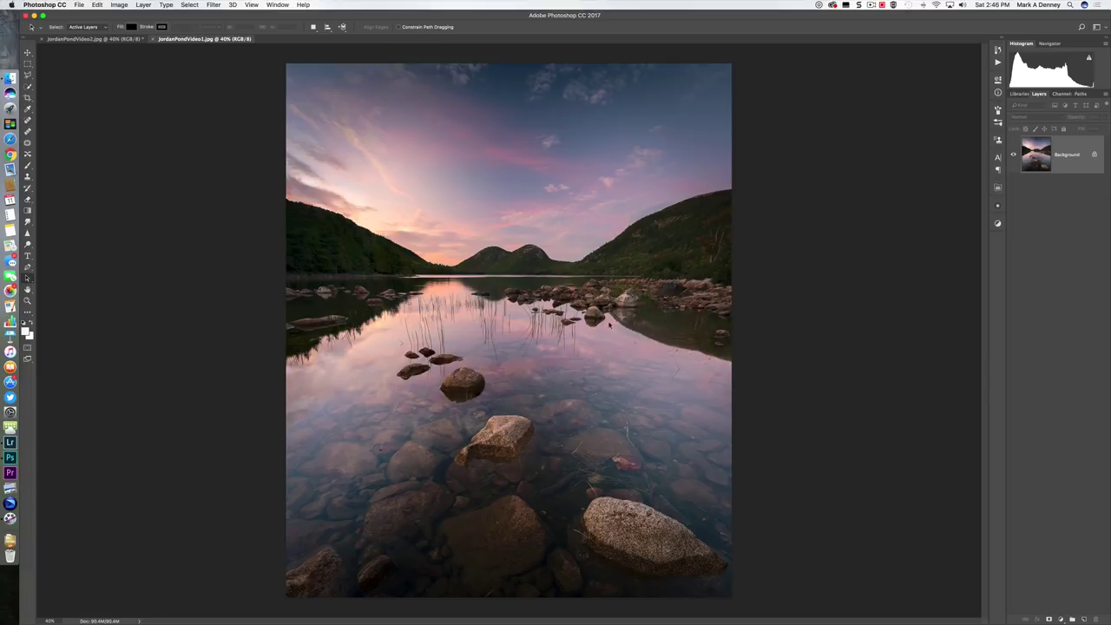
left_click(403, 247)
left_click(395, 421)
left_click(441, 256)
left_click(119, 39)
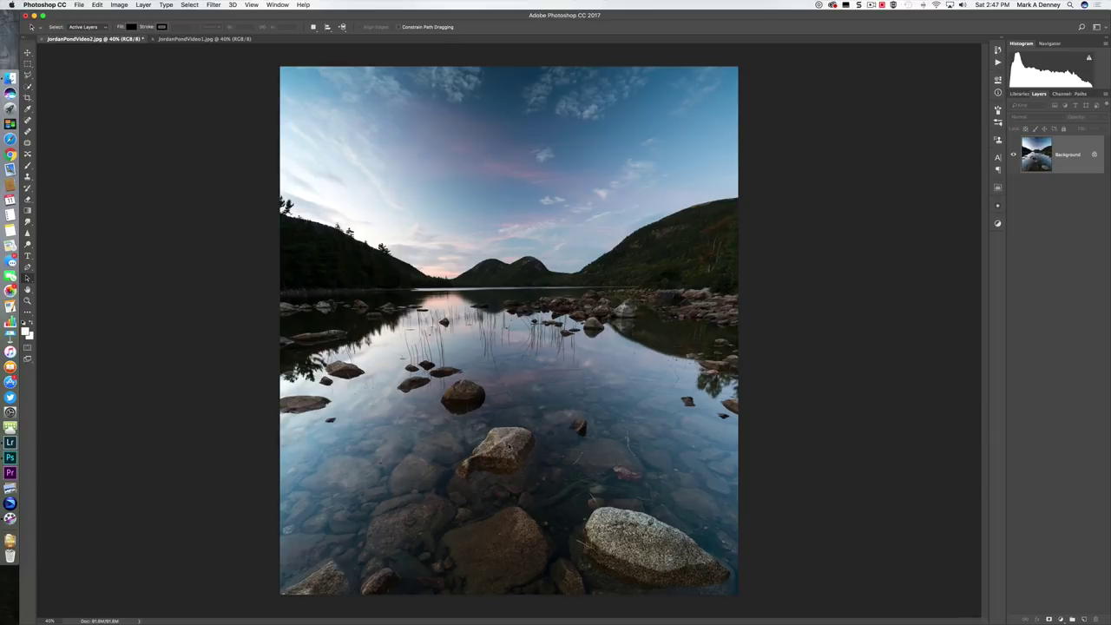
left_click(466, 392)
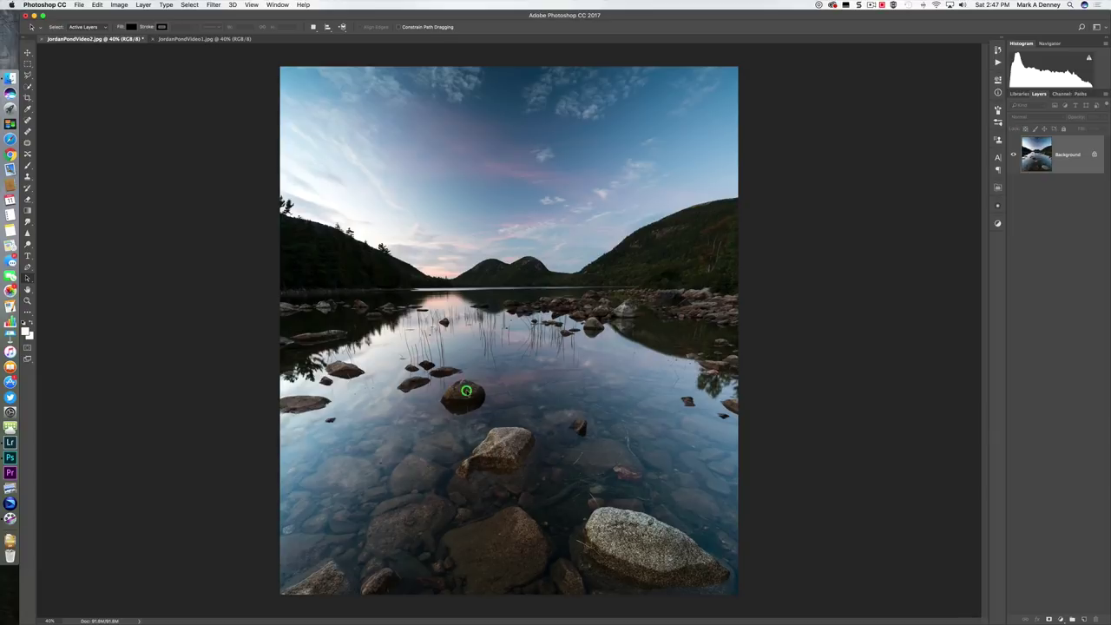
left_click(439, 265)
left_click(180, 39)
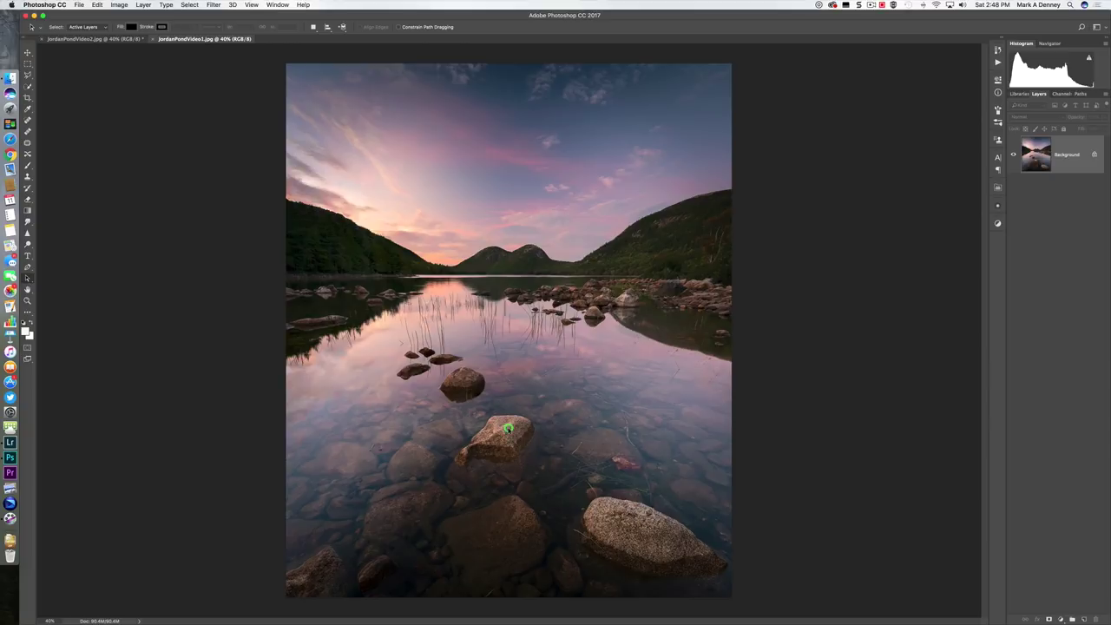
left_click(461, 378)
Bring up the bluer JordanPondVideo2.jpg photo and look over the image
left_click(554, 472)
left_click(117, 39)
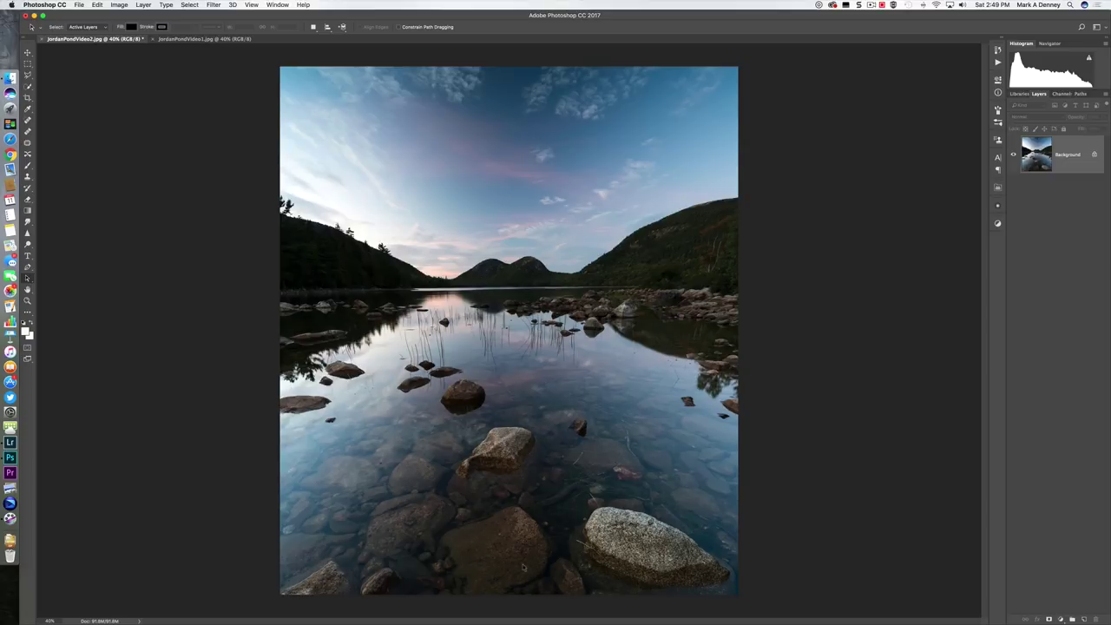
left_click(487, 267)
left_click(640, 529)
left_click(504, 443)
left_click(463, 386)
Check the pinker JordanPondVideo1.jpg for comparison, then return to JordanPondVideo2.jpg
left_click(216, 40)
left_click(354, 410)
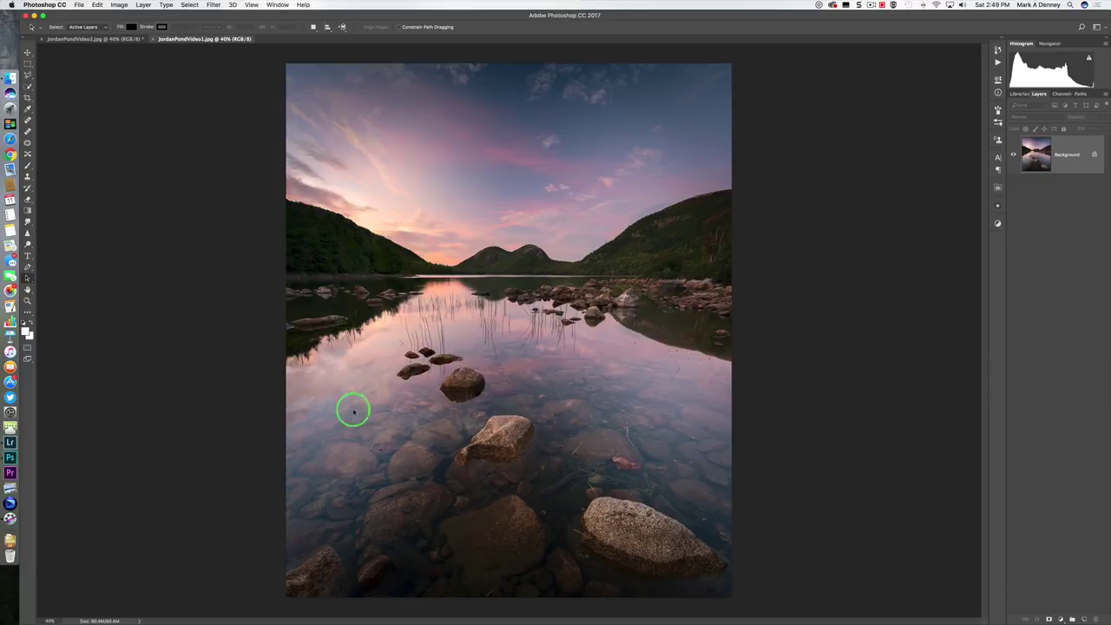
left_click(608, 437)
left_click(96, 42)
left_click(108, 40)
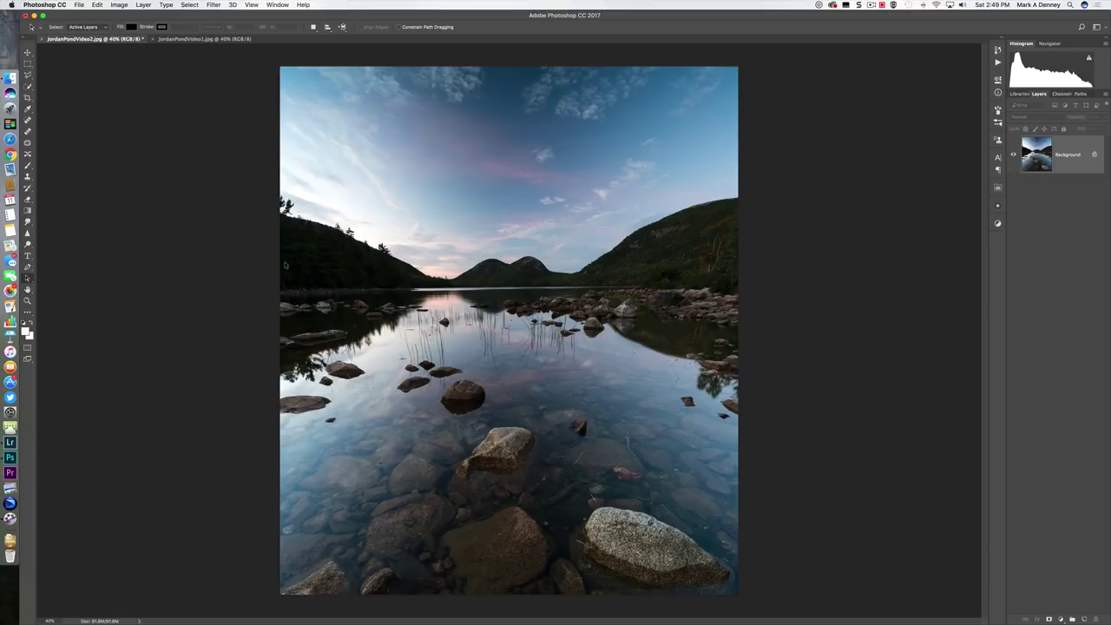
Content-Aware Fill away the small dark rock on the pond's left, then outline the next rock
left_click(27, 143)
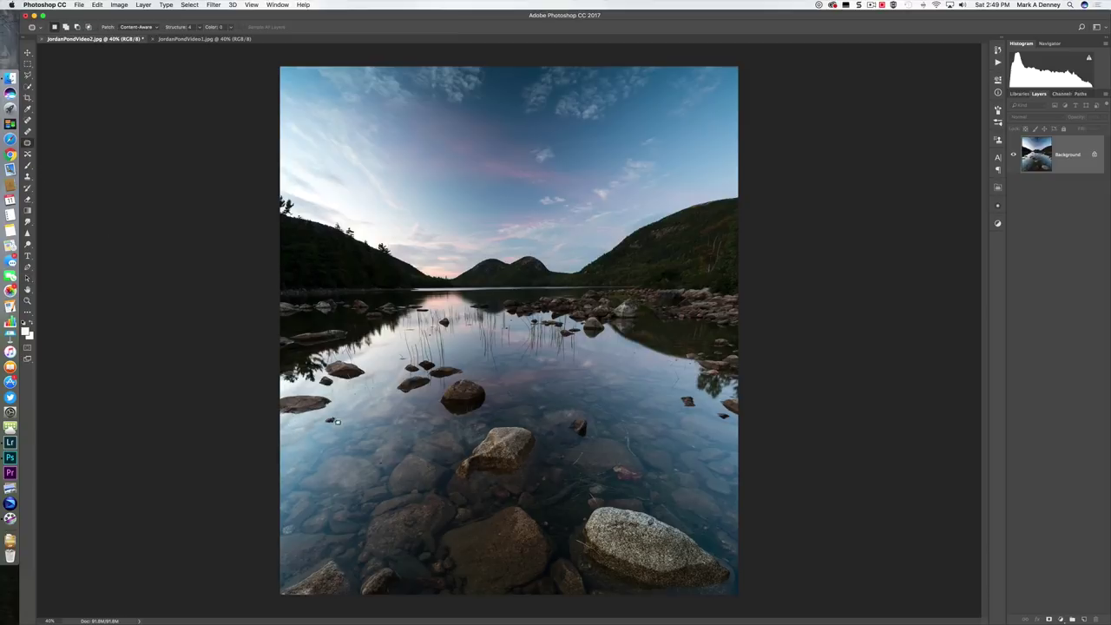
mouse_move(327, 410)
left_mouse_down()
mouse_move(349, 425)
mouse_move(323, 437)
mouse_move(324, 417)
mouse_move(324, 429)
left_mouse_up()
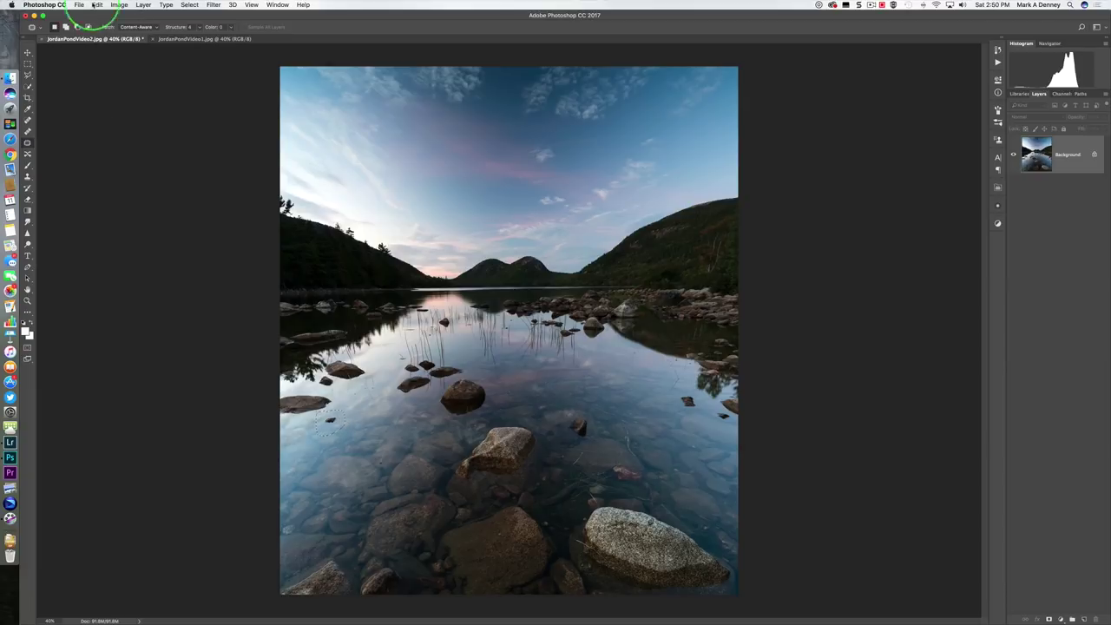
left_click(94, 5)
left_click(94, 5)
left_click(95, 7)
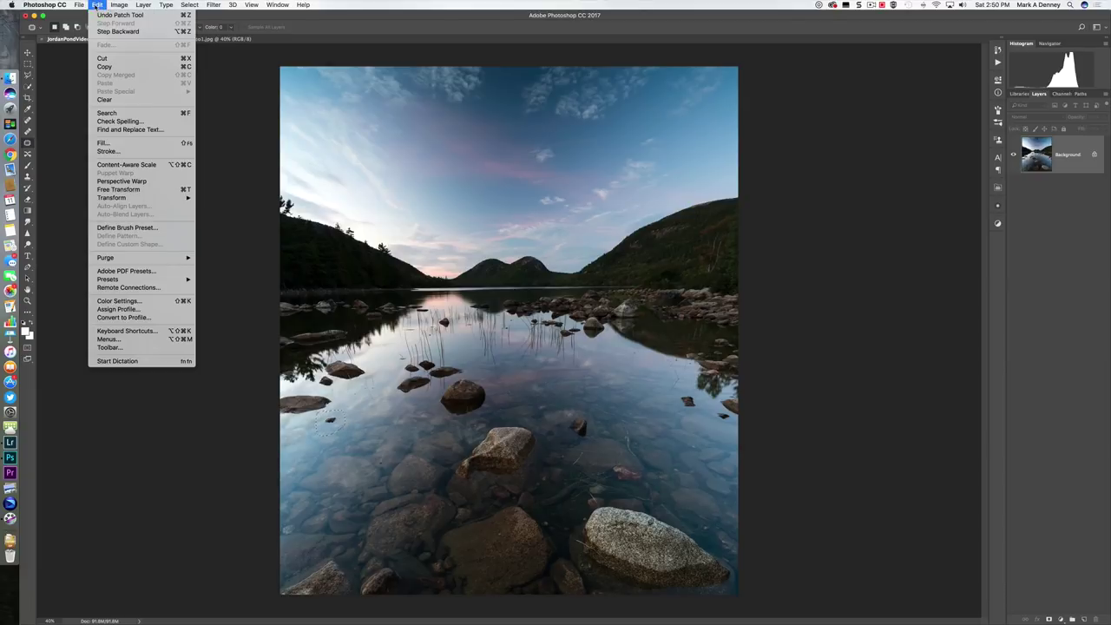
left_click(103, 143)
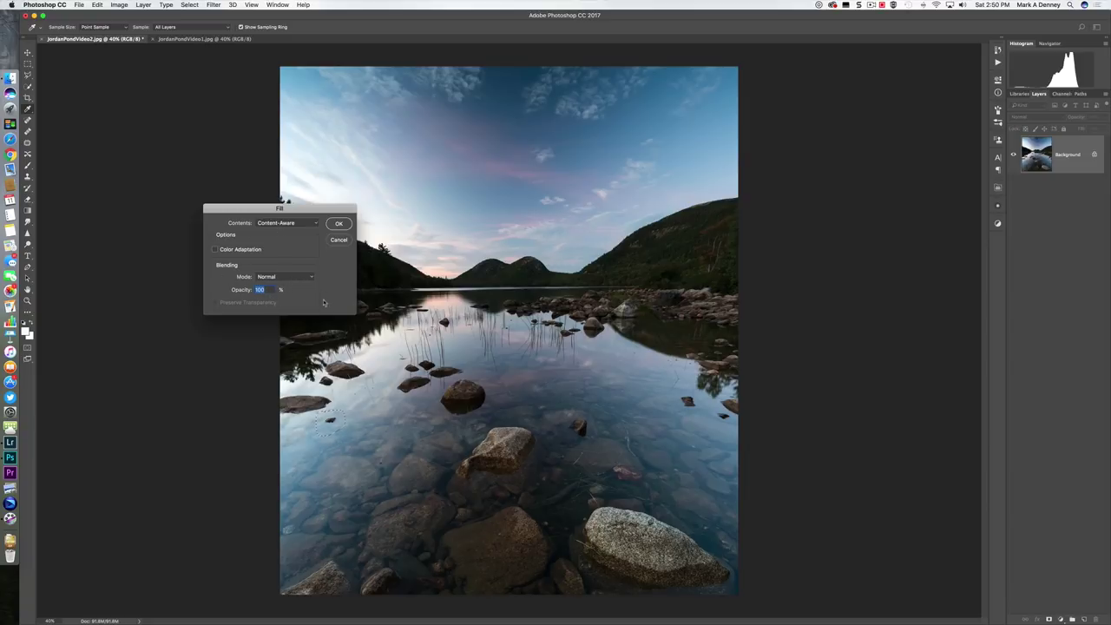
left_click(339, 225)
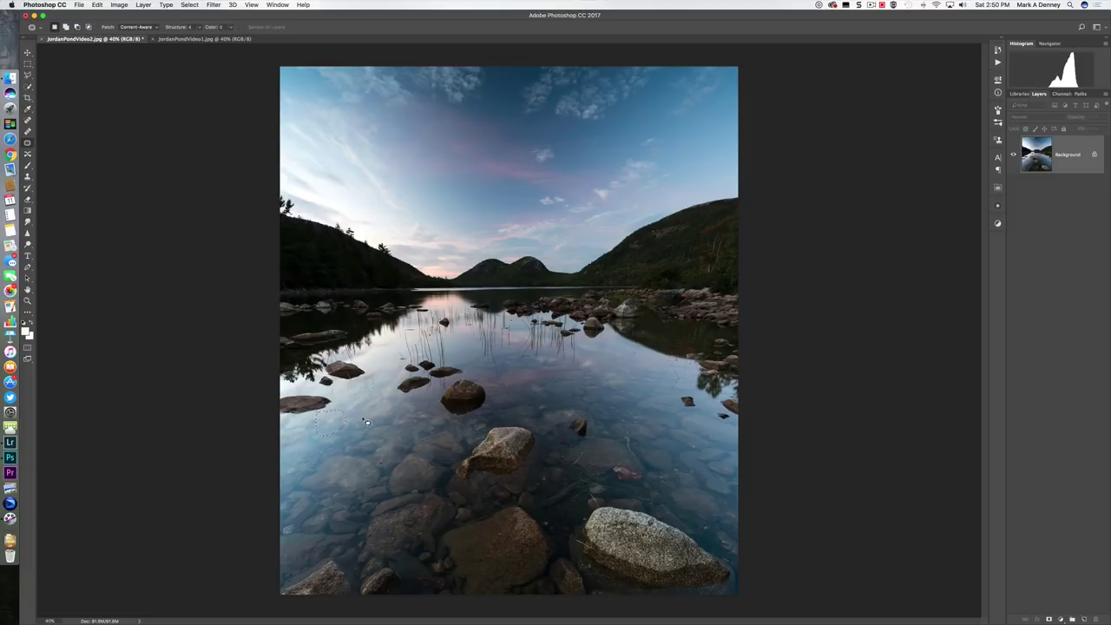
key("super+d")
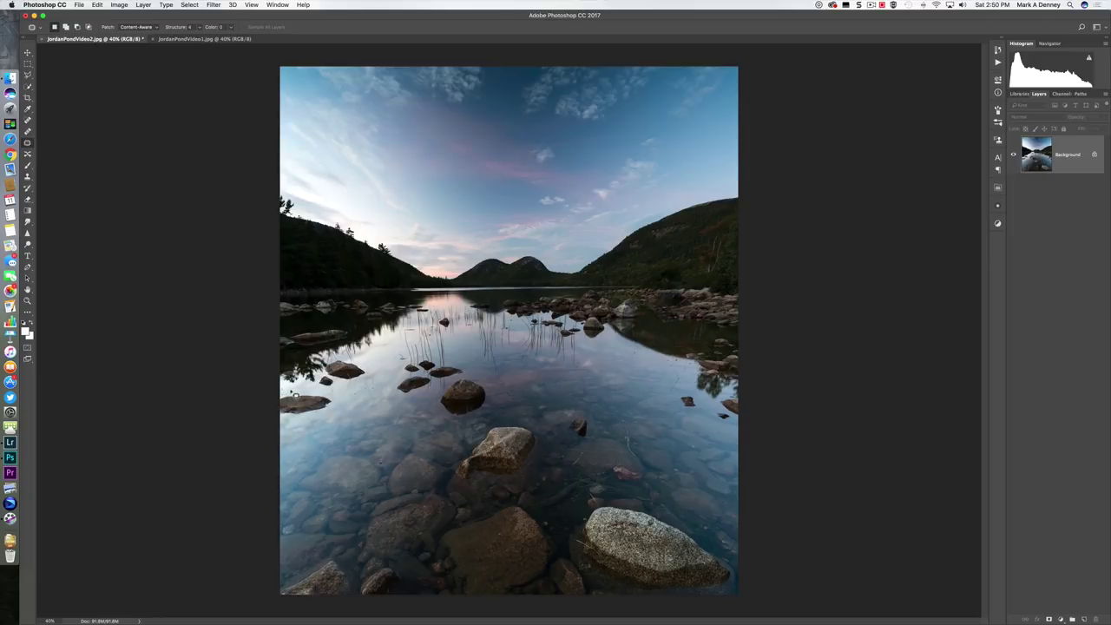
mouse_move(296, 396)
left_mouse_down()
mouse_move(339, 400)
mouse_move(339, 415)
mouse_move(279, 421)
mouse_move(285, 394)
left_mouse_up()
Content-Aware Fill away the left-edge rock and another small rock in the water
left_click(119, 6)
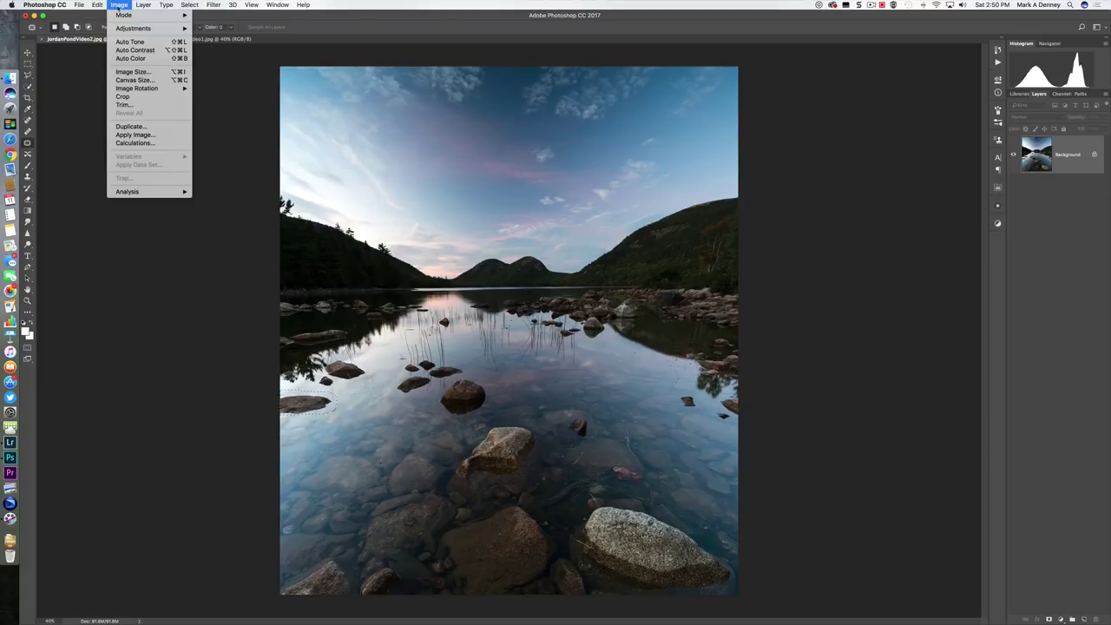
mouse_move(97, 5)
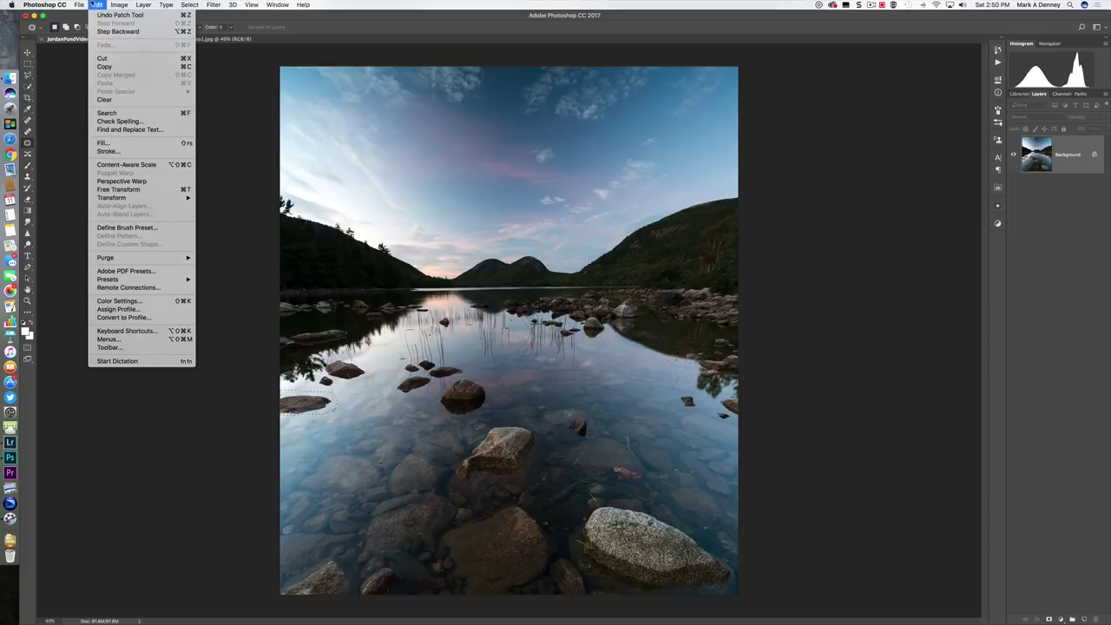
left_click(103, 143)
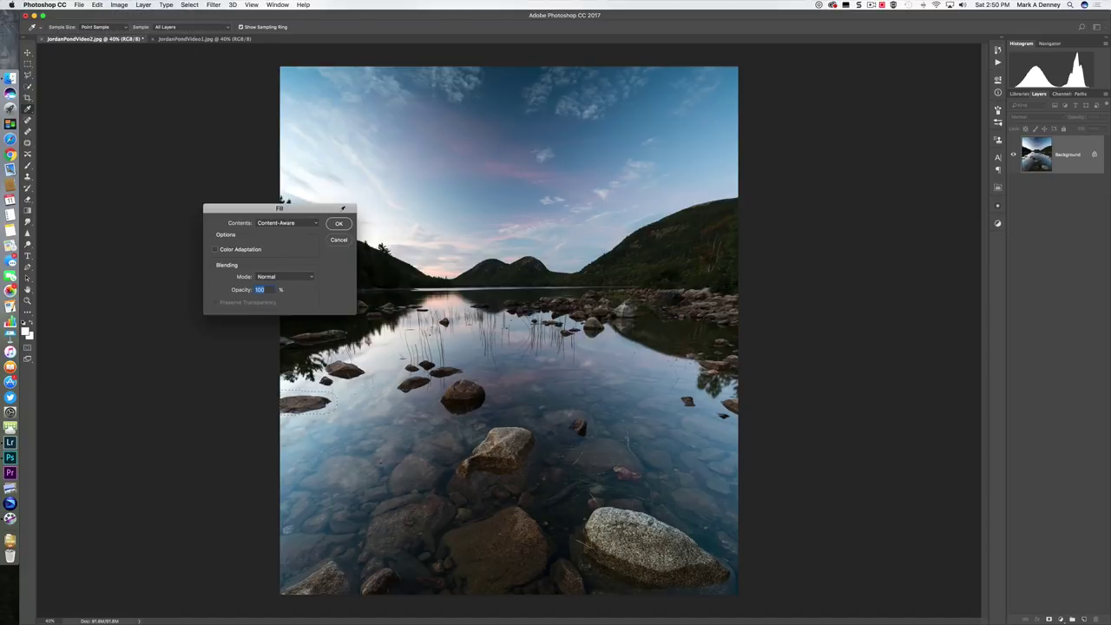
left_click(338, 224)
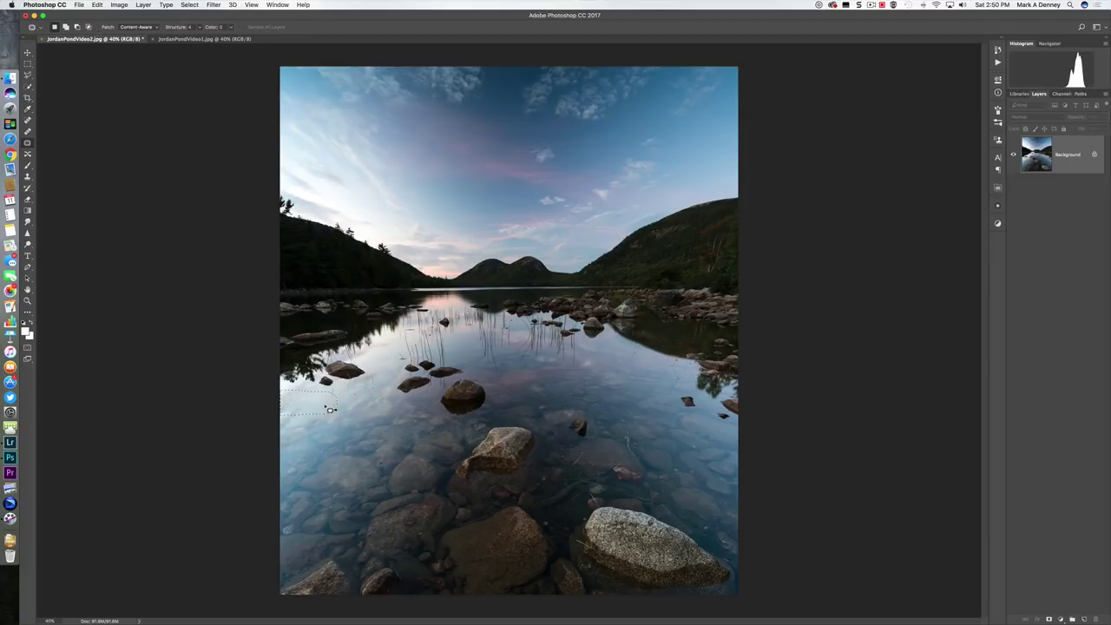
key("super+d")
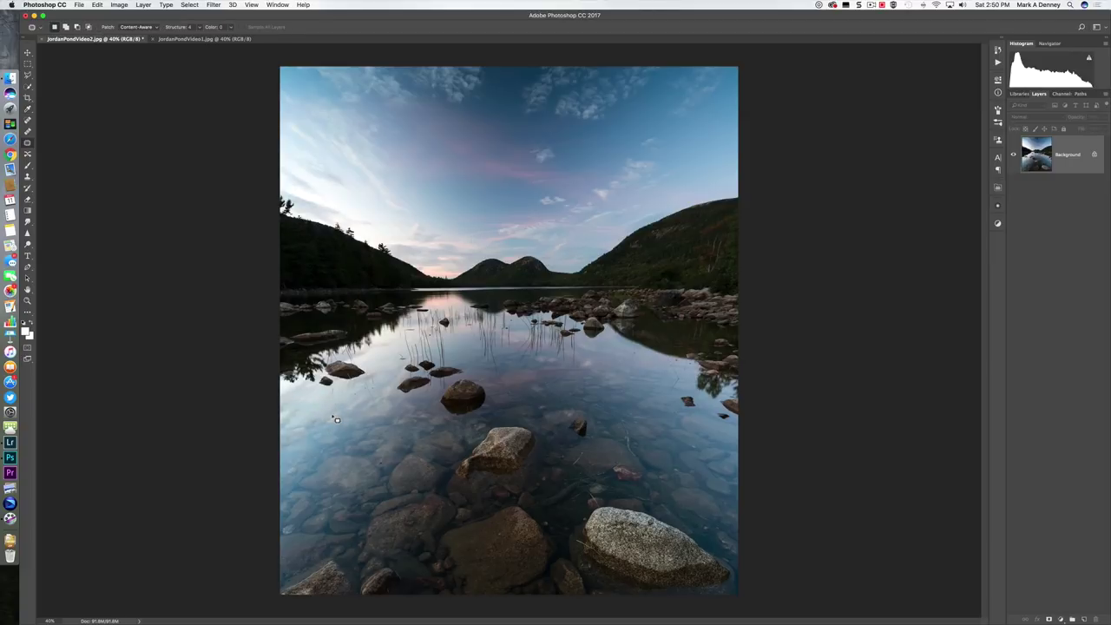
mouse_move(337, 392)
left_mouse_down()
mouse_move(357, 385)
mouse_move(368, 359)
mouse_move(335, 359)
mouse_move(319, 375)
mouse_move(316, 387)
mouse_move(339, 394)
left_mouse_up()
left_click(115, 5)
mouse_move(97, 5)
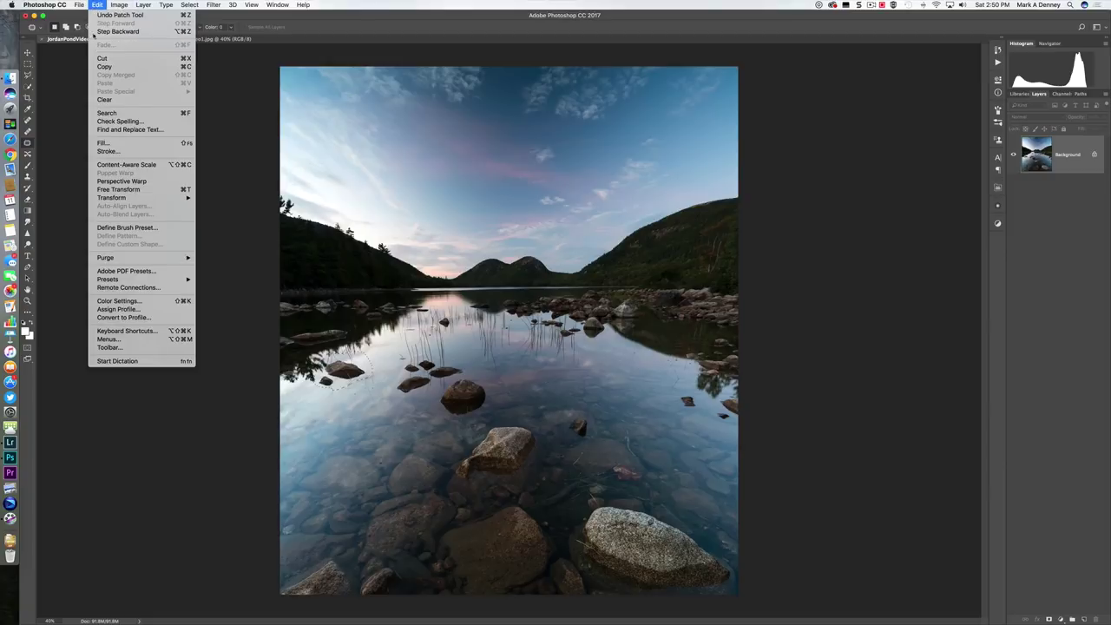
left_click(112, 144)
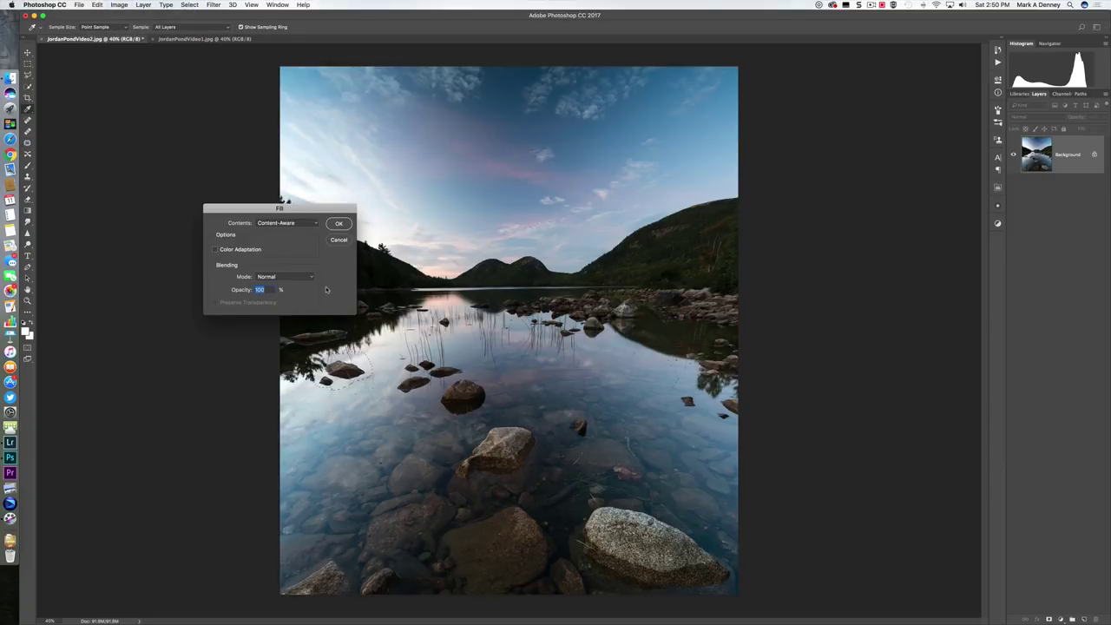
left_click(339, 223)
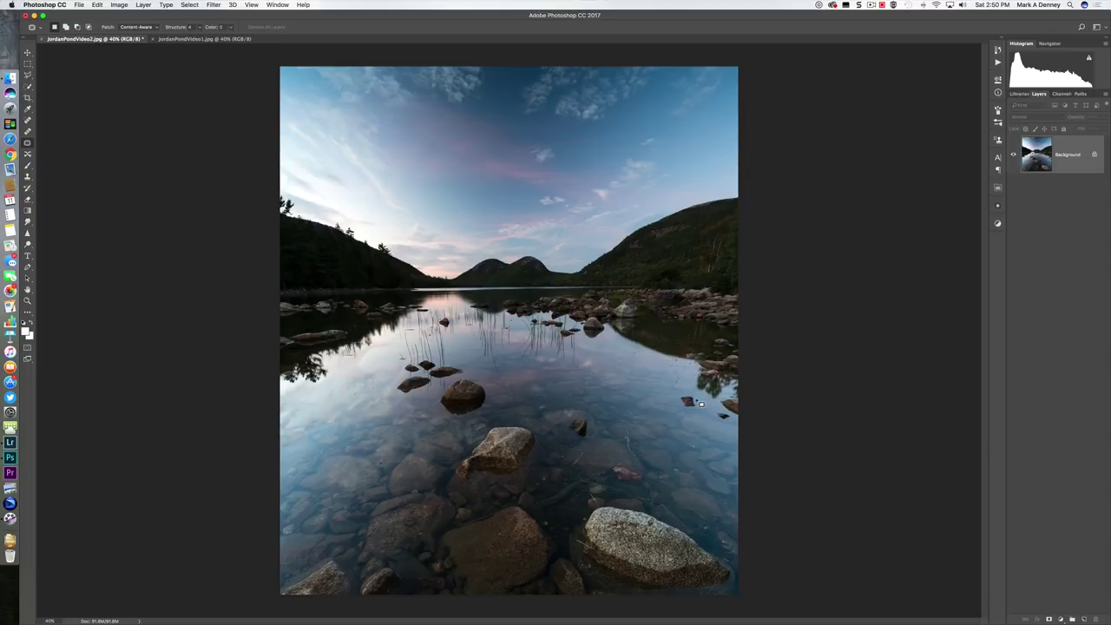
Remove the small rock on the pond's right side with Content-Aware Fill
mouse_move(681, 405)
left_mouse_down()
mouse_move(694, 411)
mouse_move(693, 398)
left_mouse_up()
left_click(97, 4)
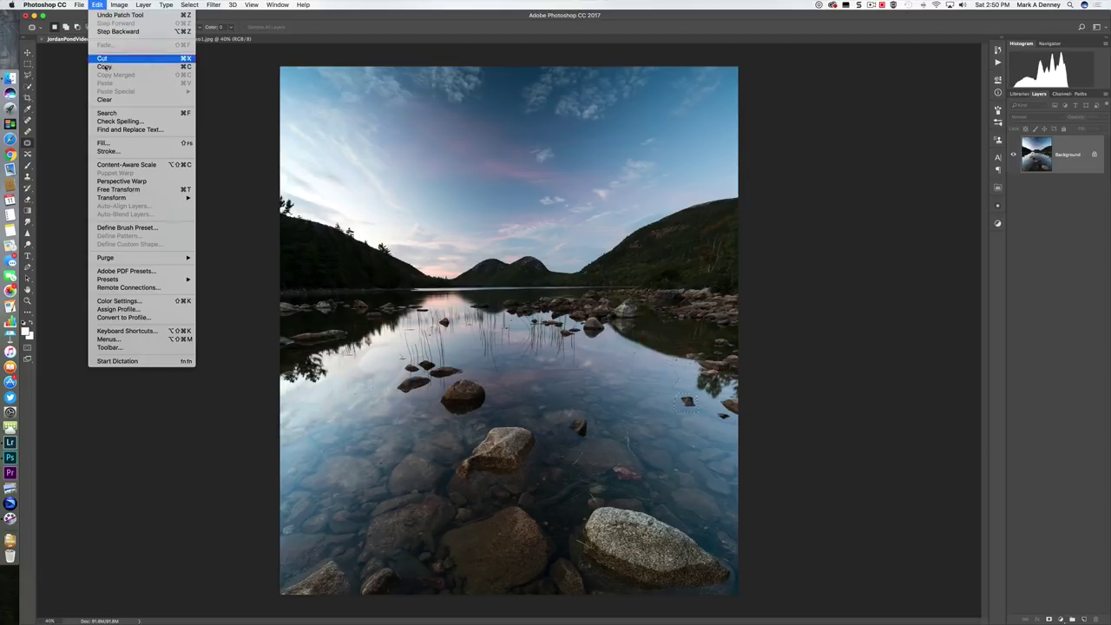
left_click(102, 143)
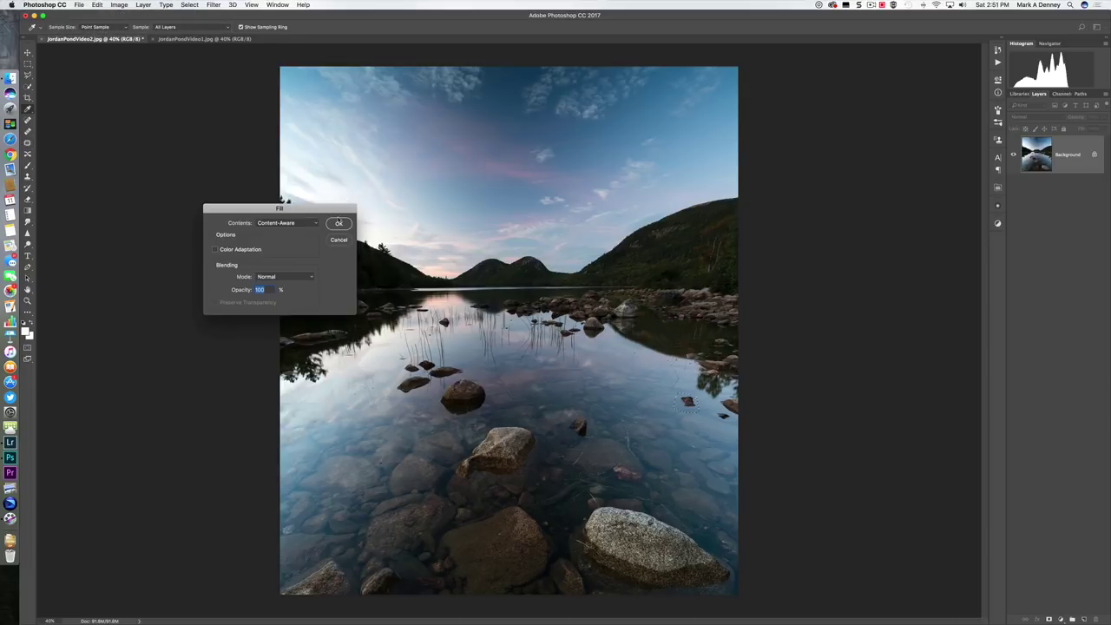
left_click(338, 242)
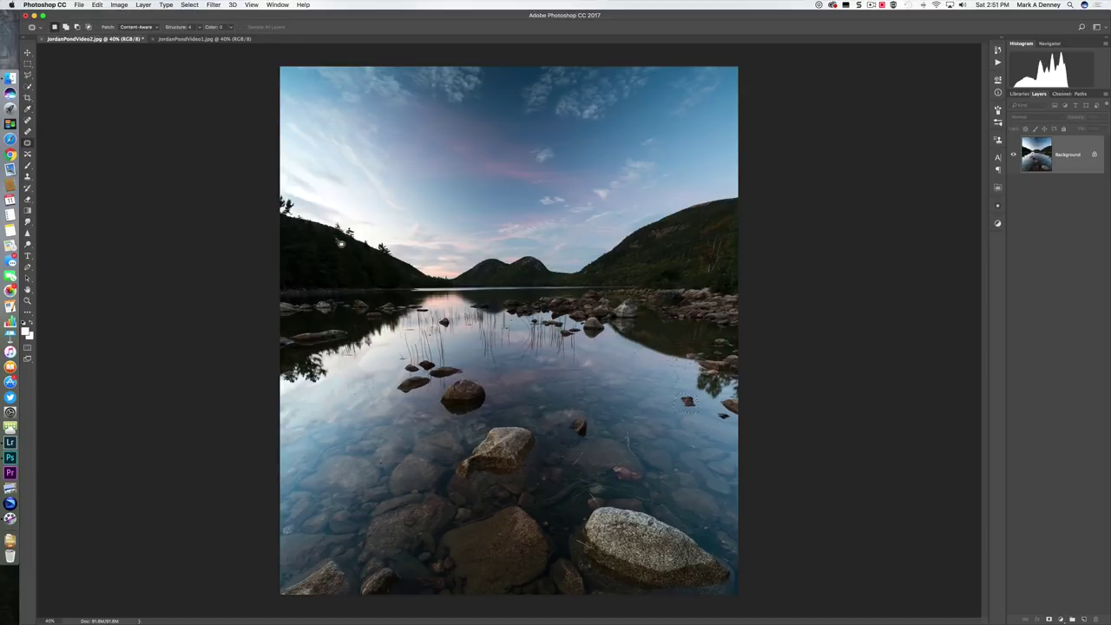
left_click(97, 5)
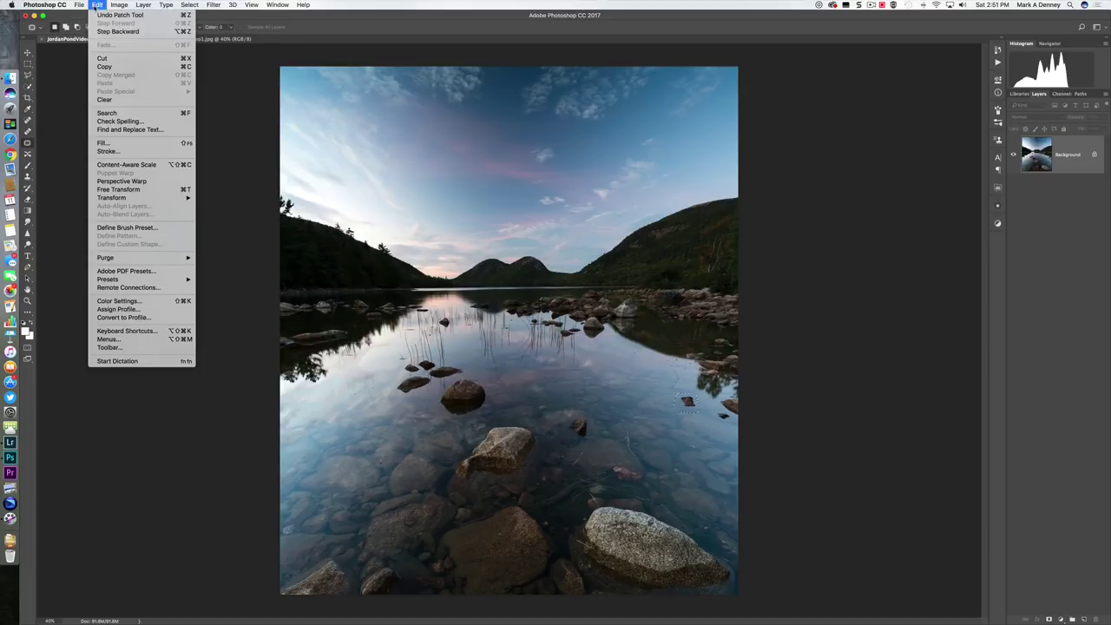
left_click(103, 142)
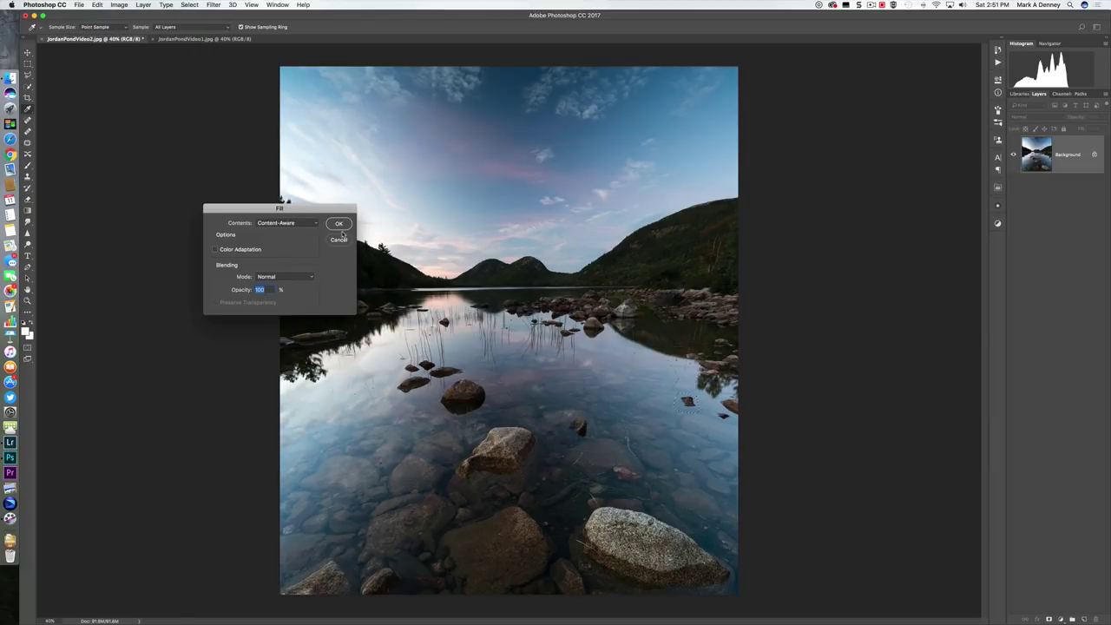
left_click(340, 224)
key("j")
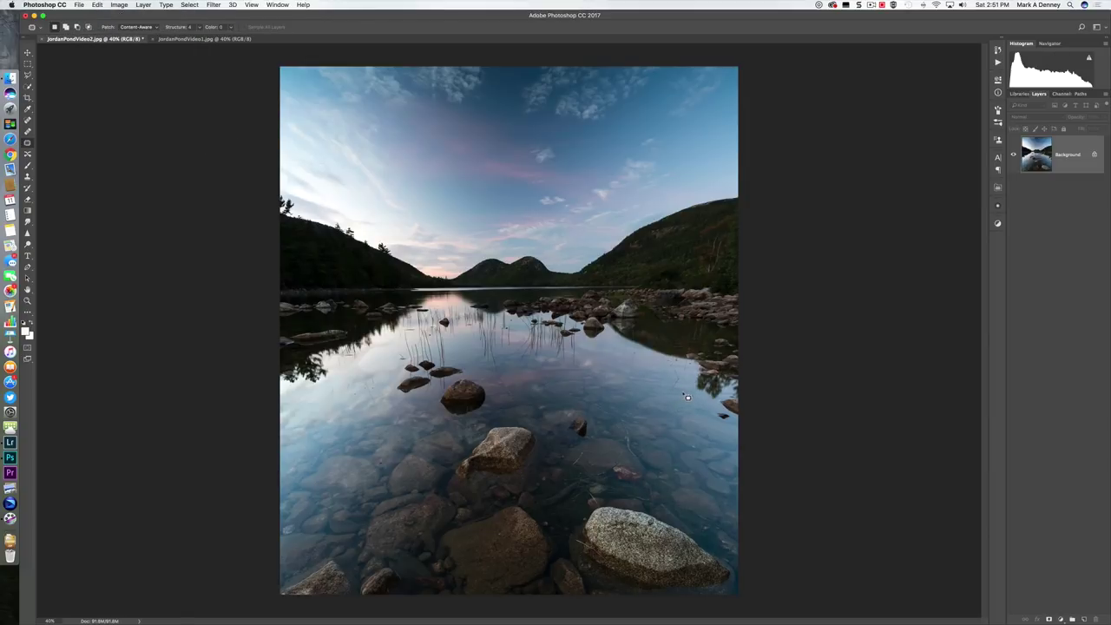
left_click(871, 5)
Content-Aware Fill the small tree at the left edge, then switch to JordanPondVideo1.jpg
mouse_move(293, 219)
left_mouse_down()
mouse_move(302, 204)
mouse_move(284, 192)
mouse_move(279, 216)
mouse_move(296, 216)
left_mouse_up()
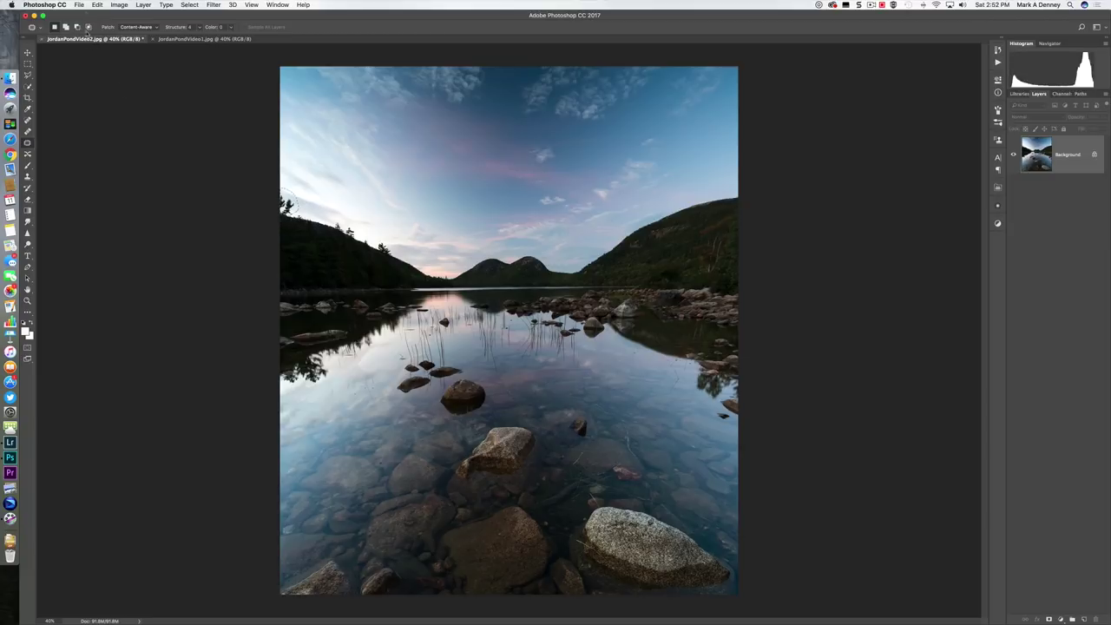
left_click(97, 5)
left_click(97, 5)
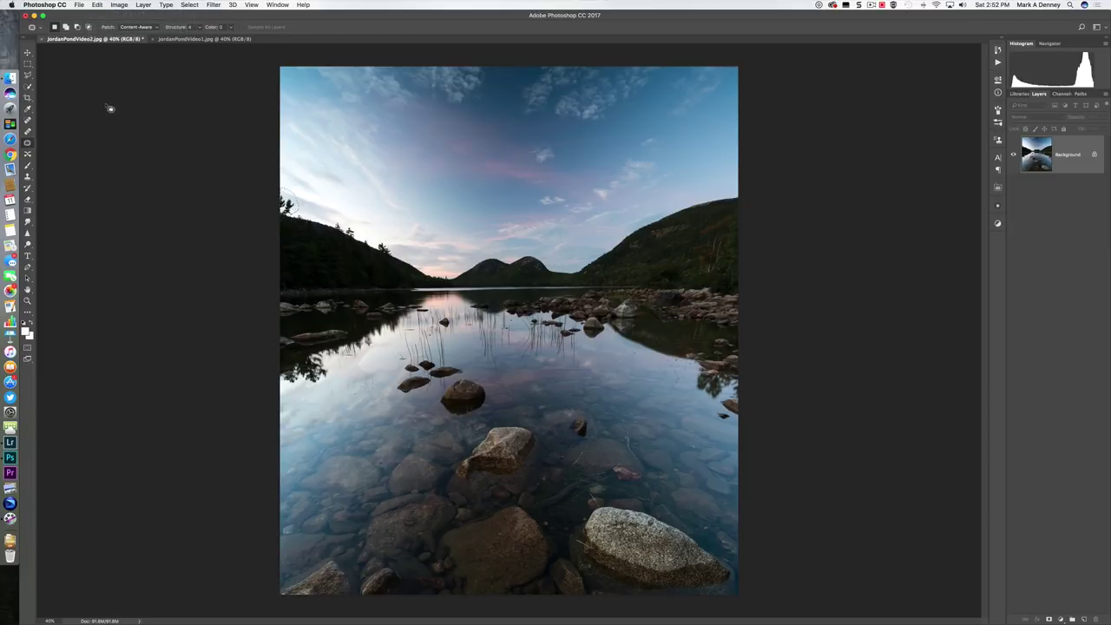
left_click(98, 5)
left_click(102, 142)
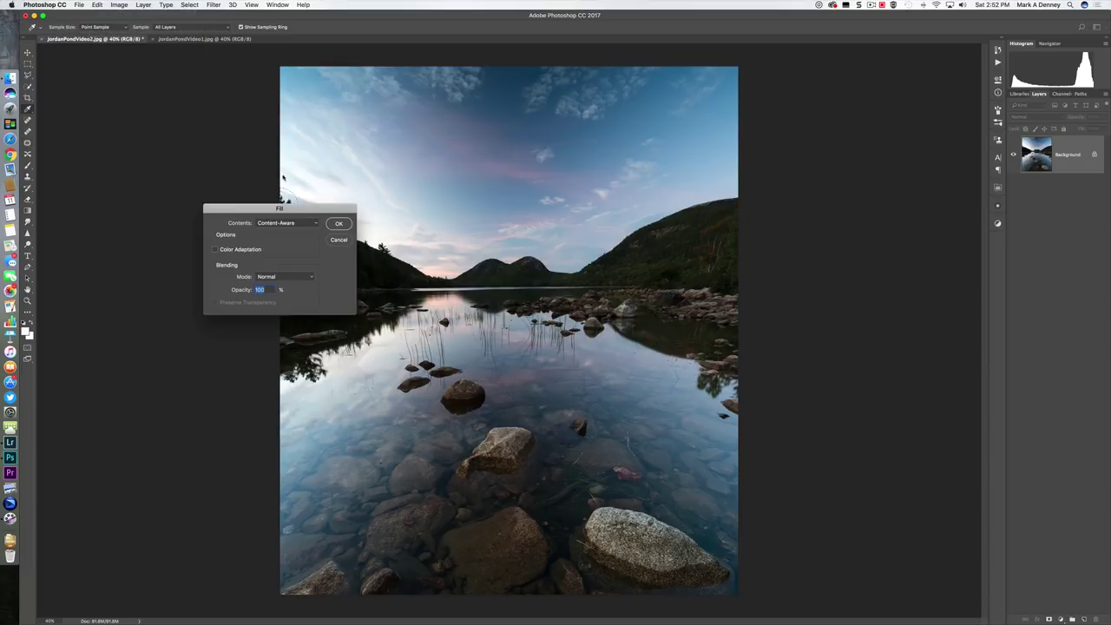
left_click(339, 223)
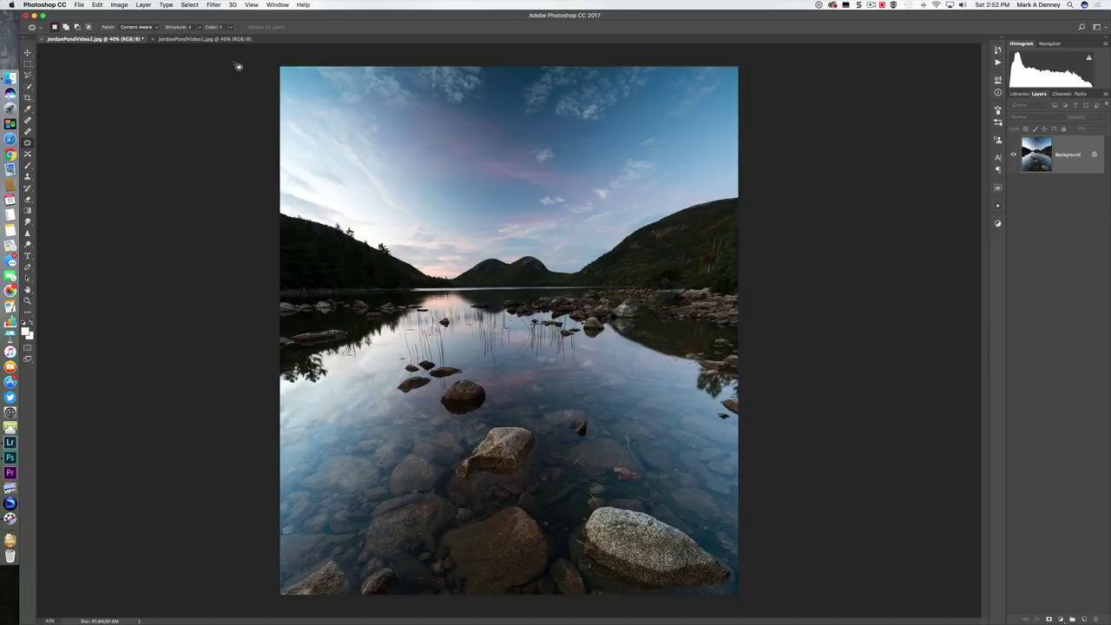
left_click(222, 39)
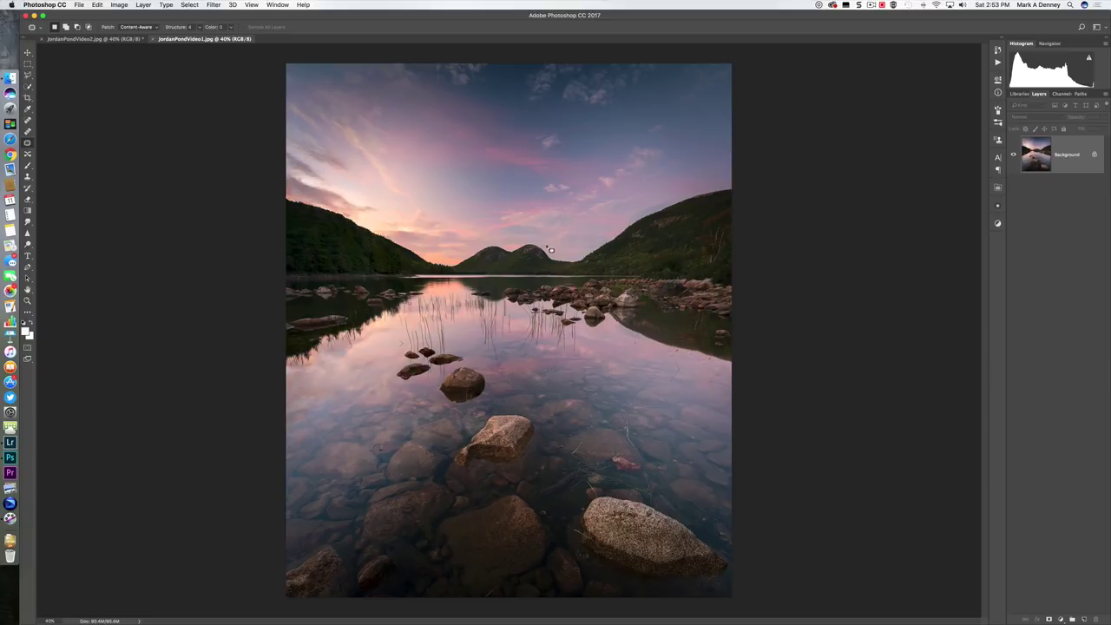
Return from JordanPondVideo1.jpg to the edited JordanPondVideo2.jpg photo
left_click(104, 40)
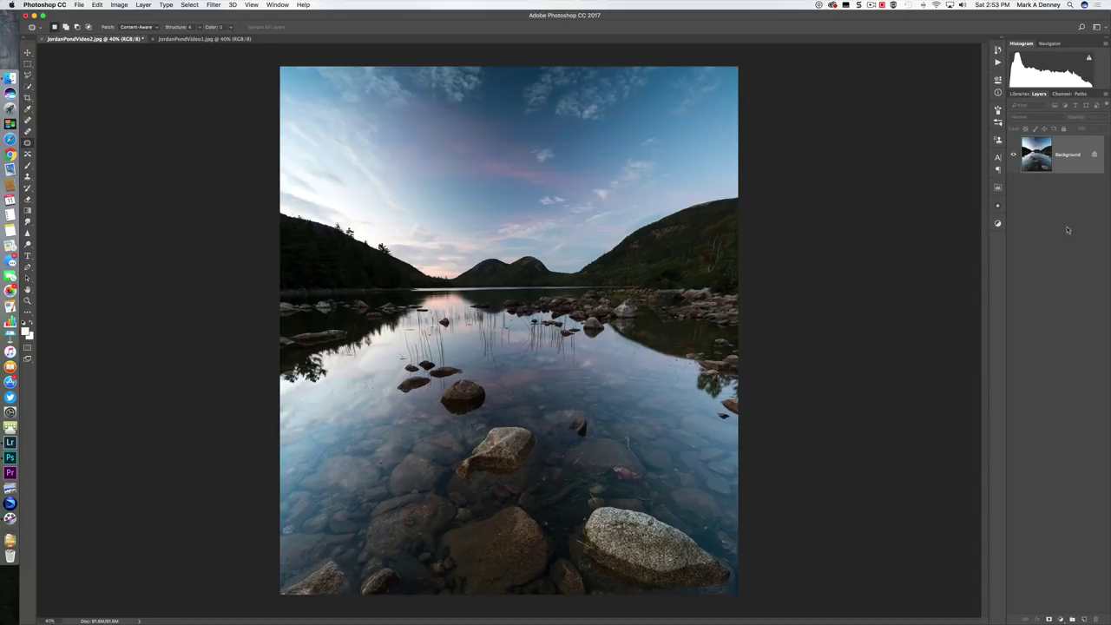
Add a Curves adjustment layer and raise its Red channel curve to a moderate pink tint
left_click(1061, 620)
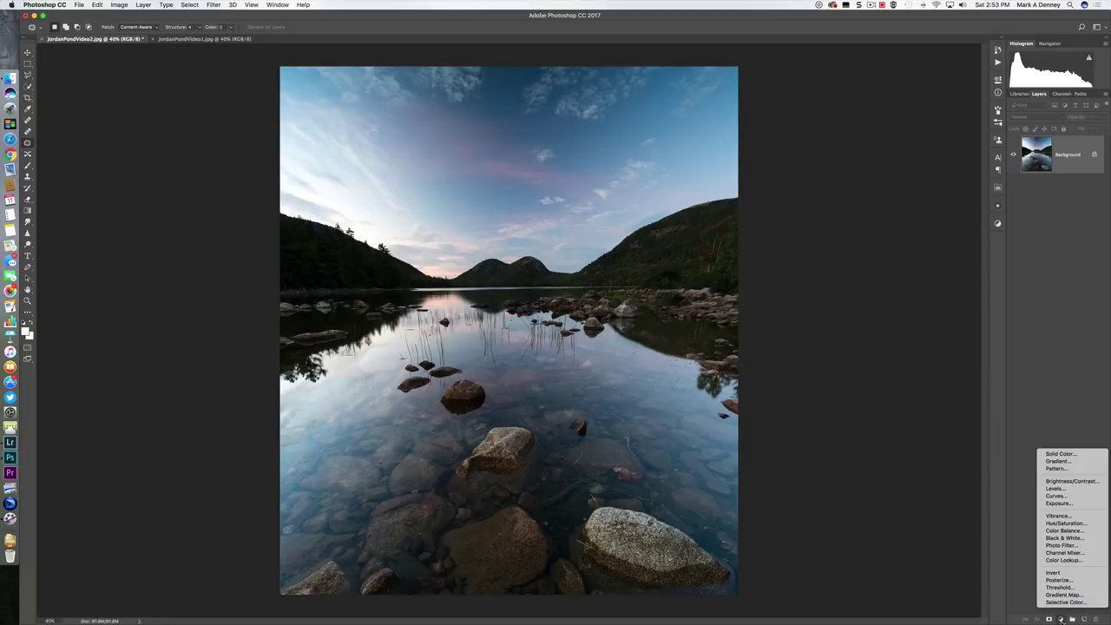
left_click(1052, 495)
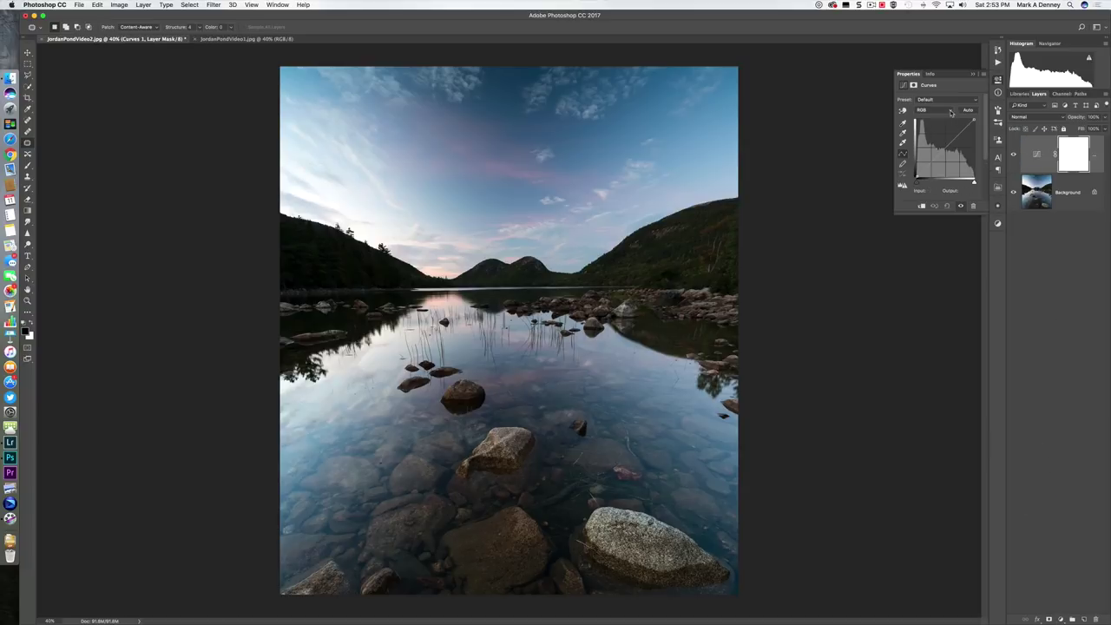
left_click(951, 111)
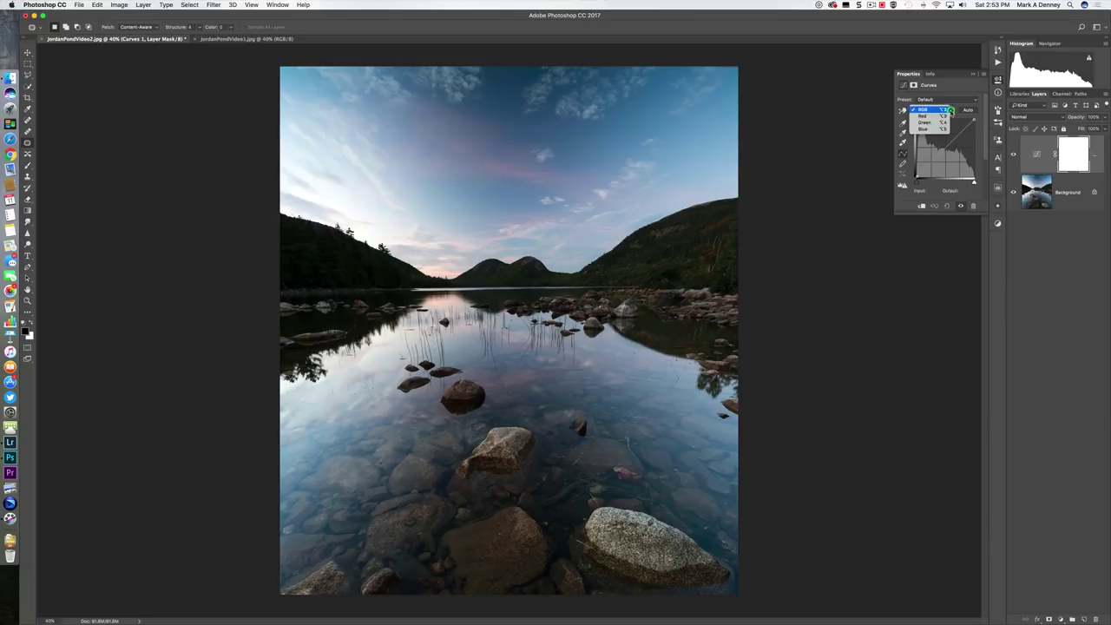
left_click(941, 115)
left_click_drag(942, 147, 938, 142)
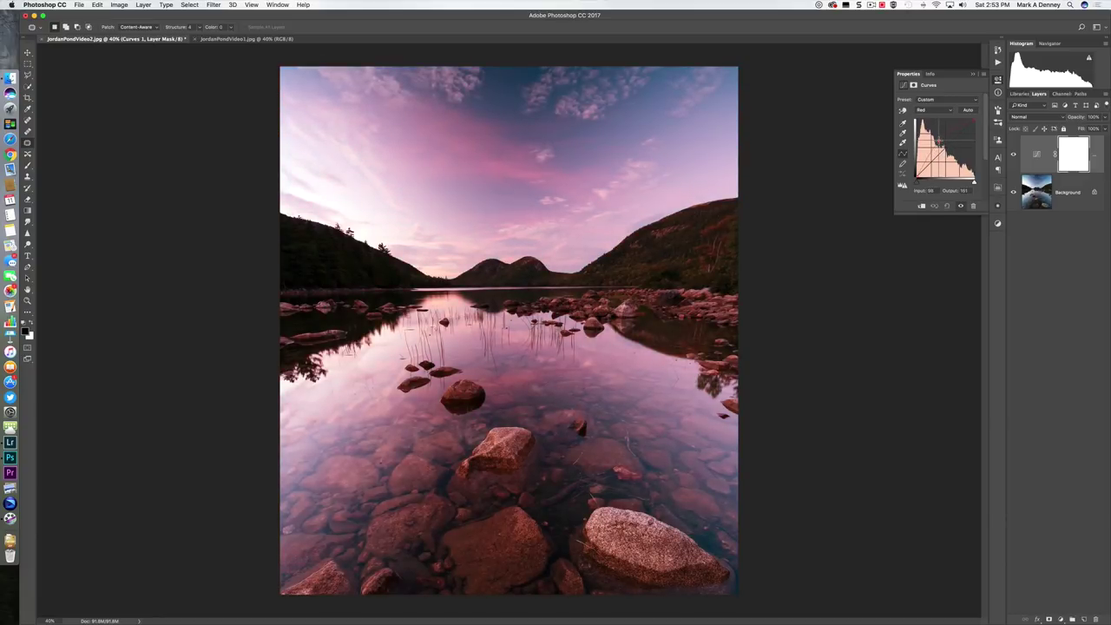
left_click_drag(939, 141, 952, 162)
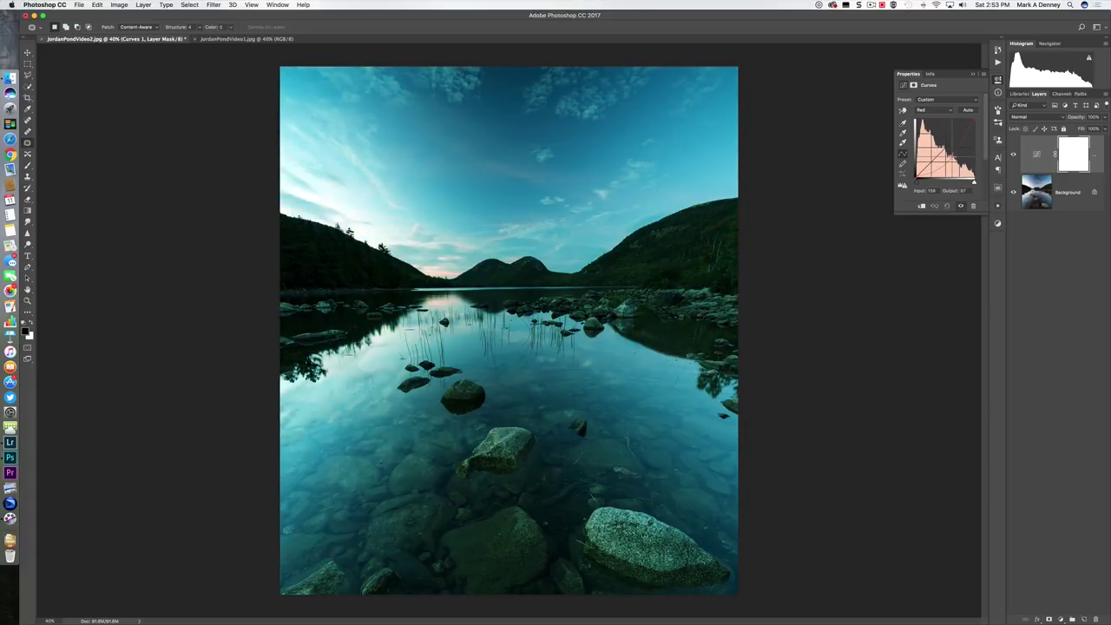
left_click_drag(952, 163, 940, 145)
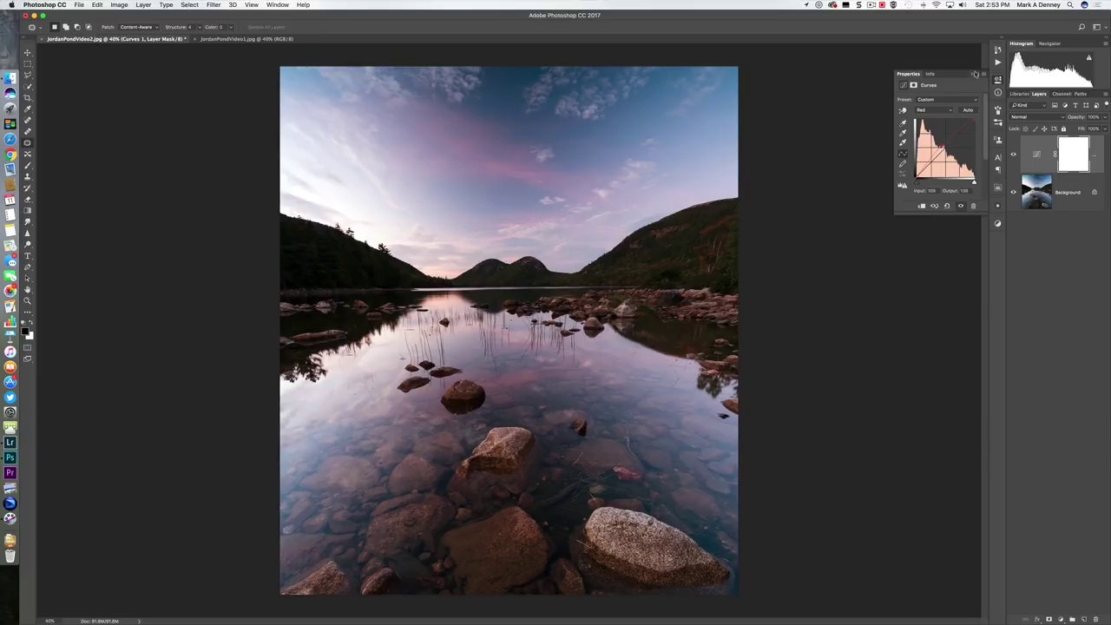
Lower the Curves layer opacity to 57% and toggle its visibility to compare
left_click(974, 74)
left_click(1106, 117)
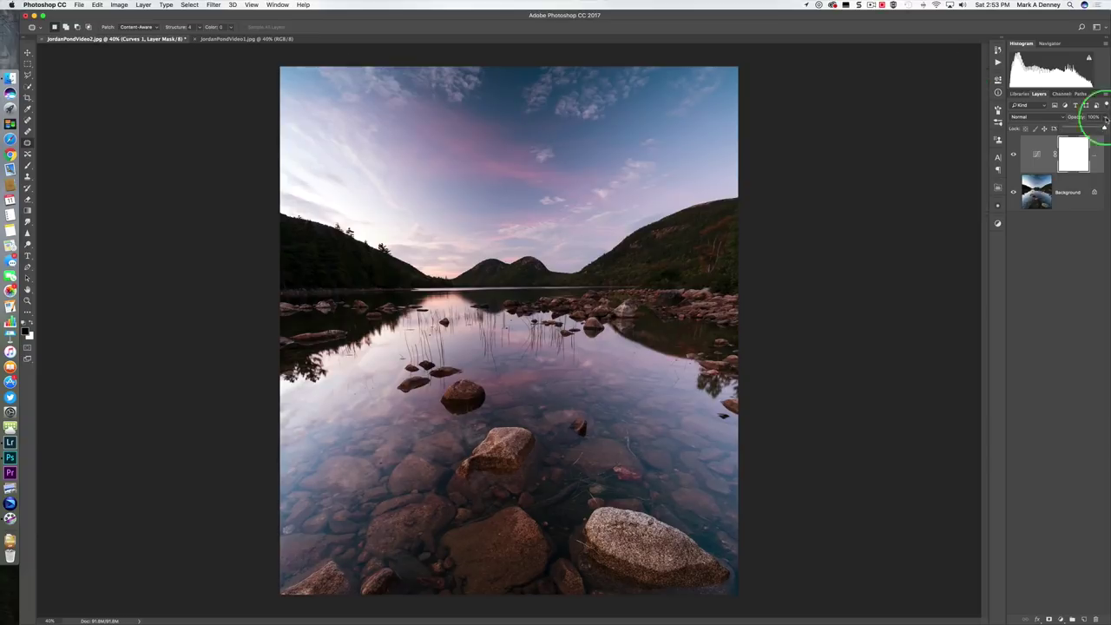
left_click_drag(1093, 129, 1088, 130)
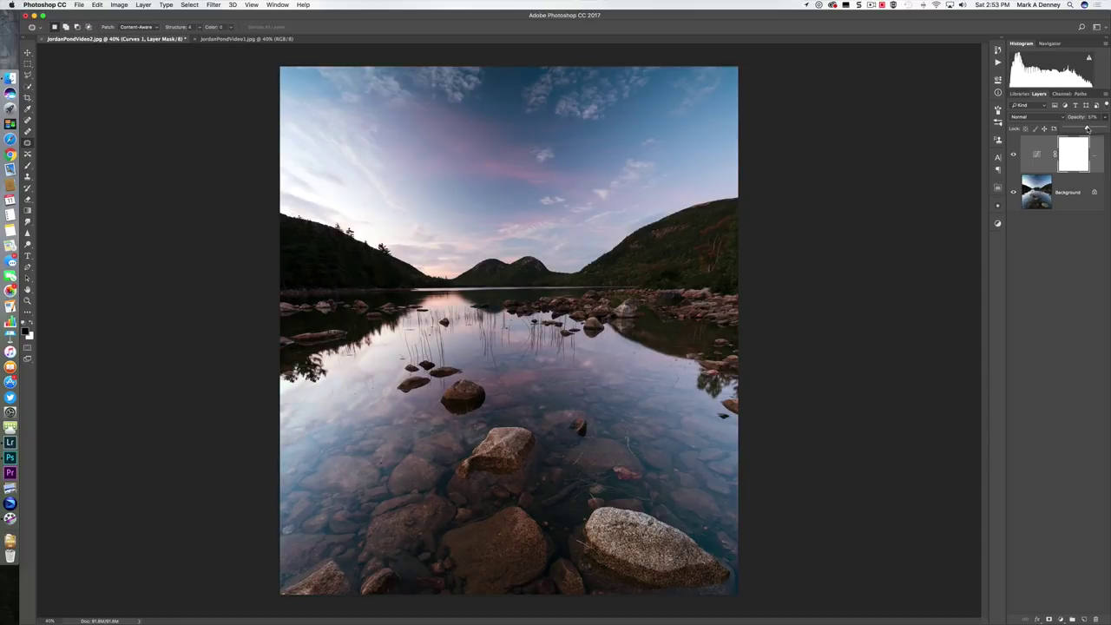
left_click(1013, 157)
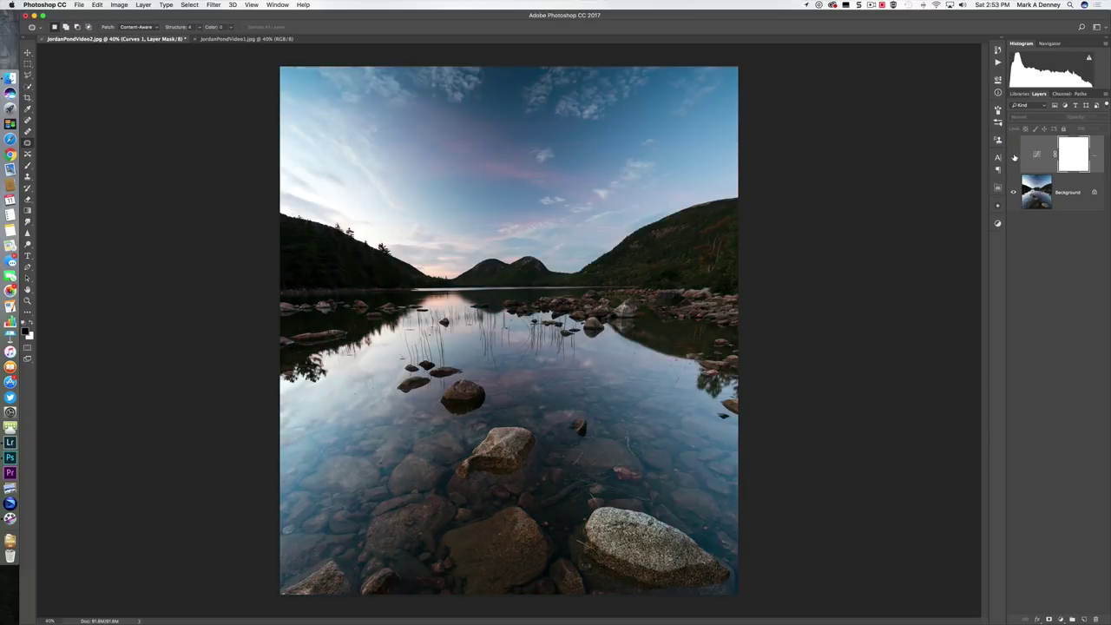
left_click(1013, 156)
left_click(1014, 156)
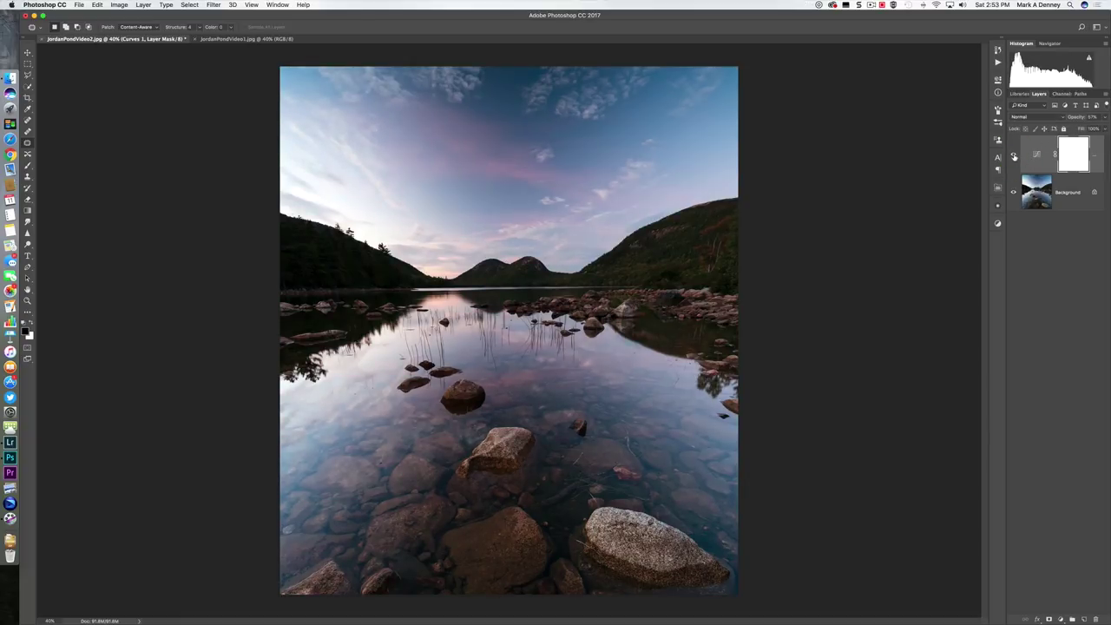
Raise the Curves layer opacity to 61%, toggling it against the unwarmed photo
left_click(1105, 117)
left_click_drag(1087, 128, 1089, 129)
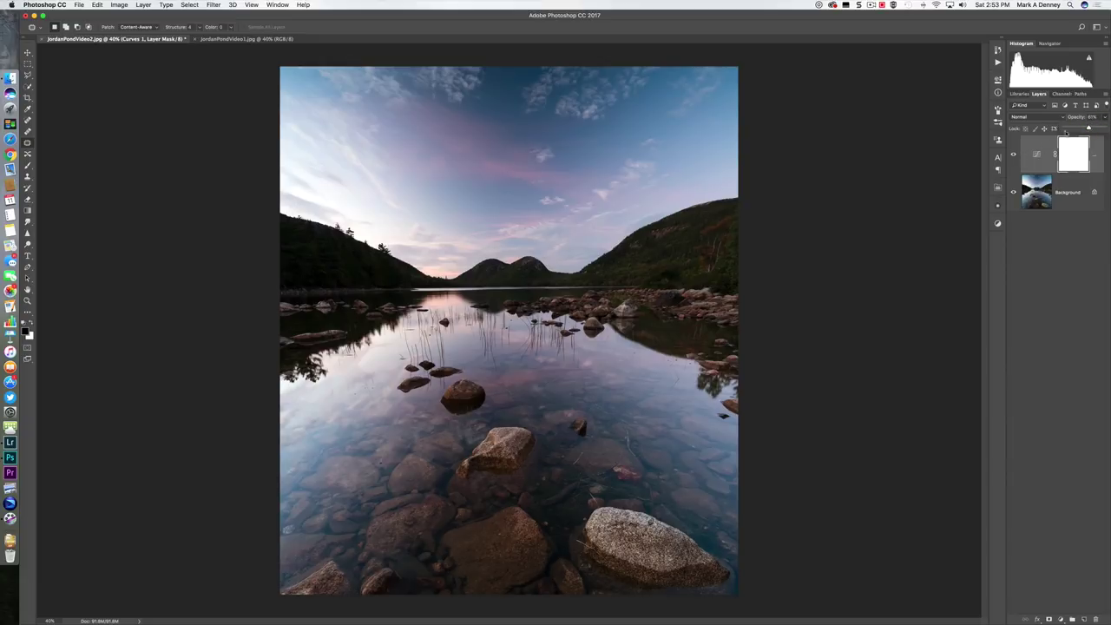
left_click(1014, 156)
left_click(1014, 157)
left_click(1014, 156)
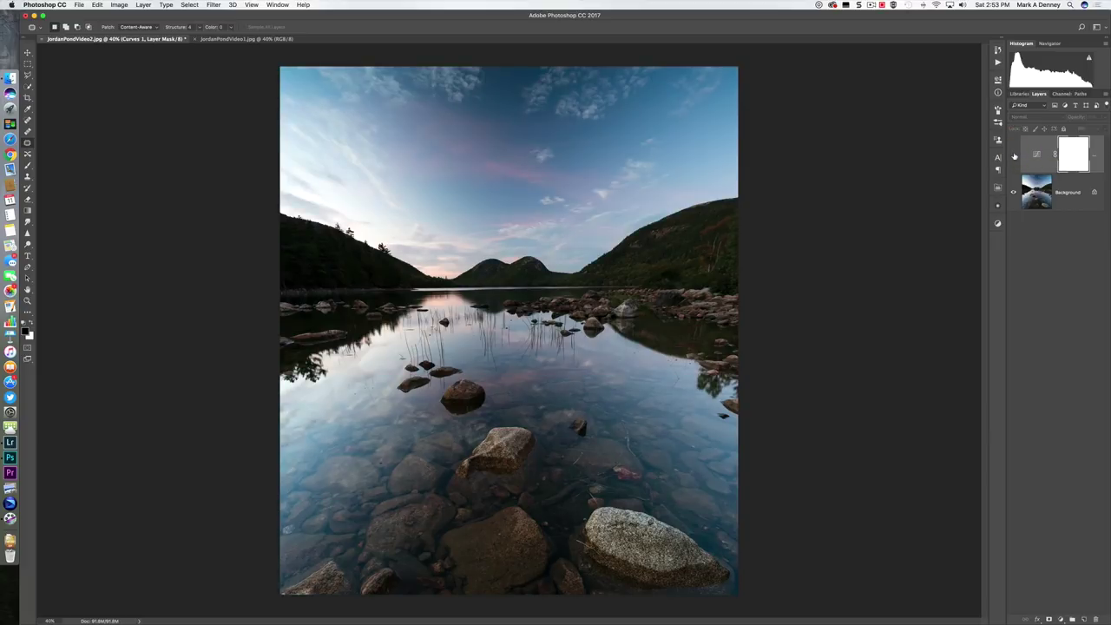
left_click(1014, 157)
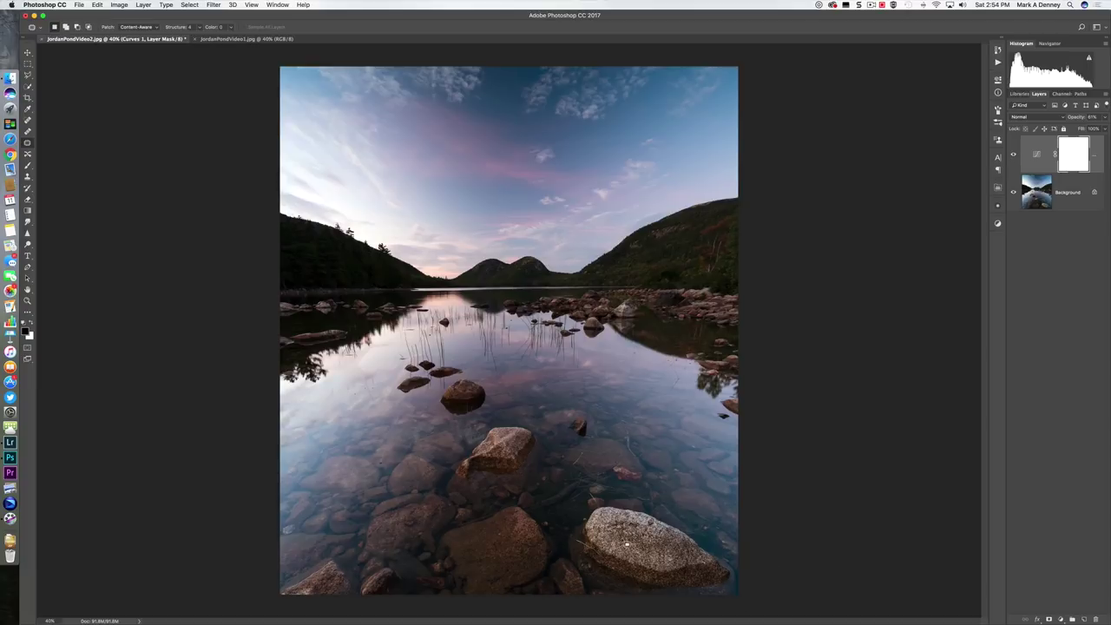
left_click(1014, 156)
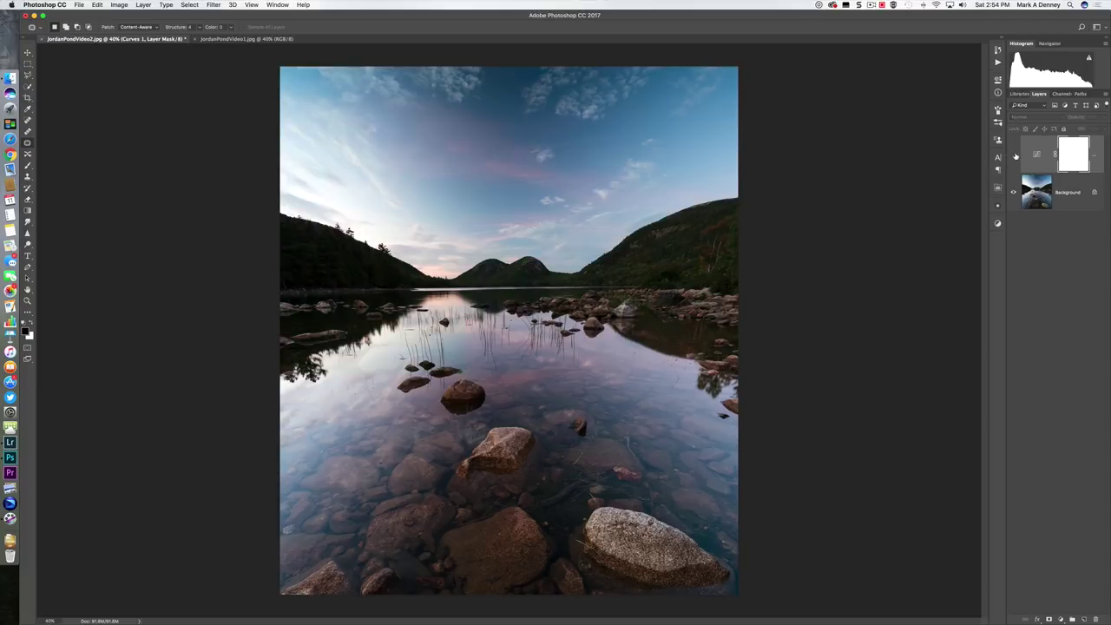
left_click(1014, 156)
left_click(1014, 156)
left_click(1015, 155)
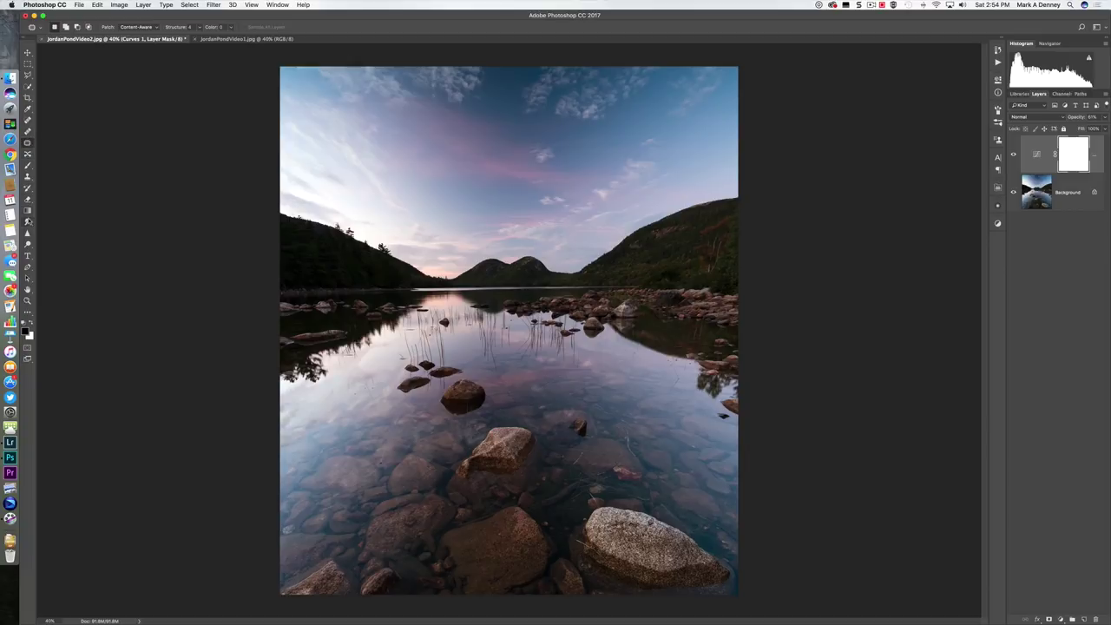
Select the Brush tool with a soft round tip for masking the rock
left_click(27, 166)
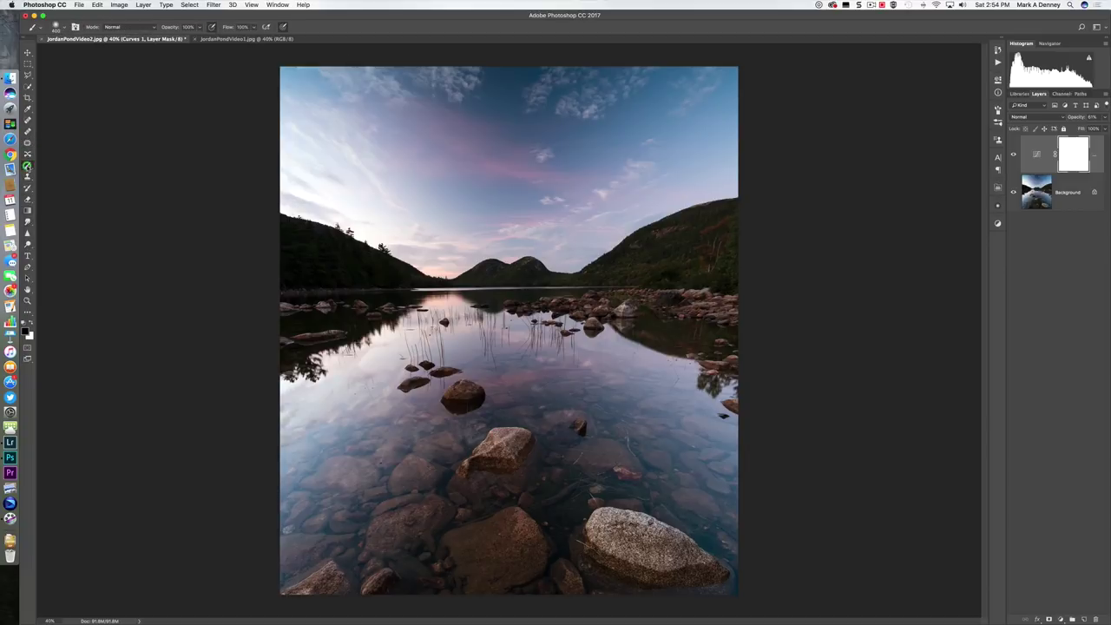
left_click(63, 29)
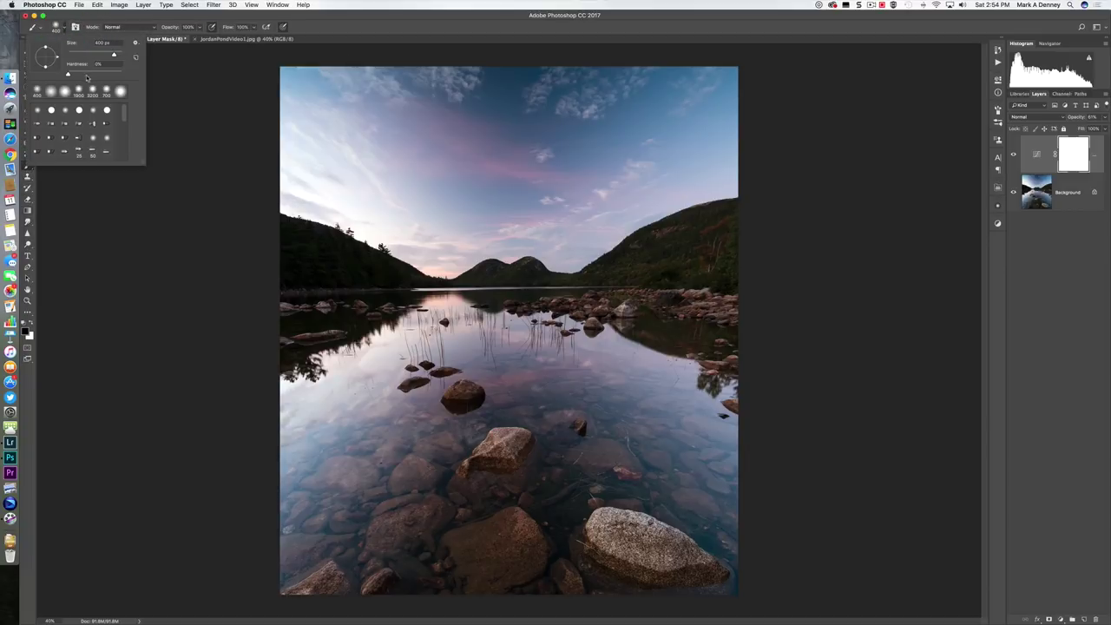
left_click(65, 91)
left_click(215, 174)
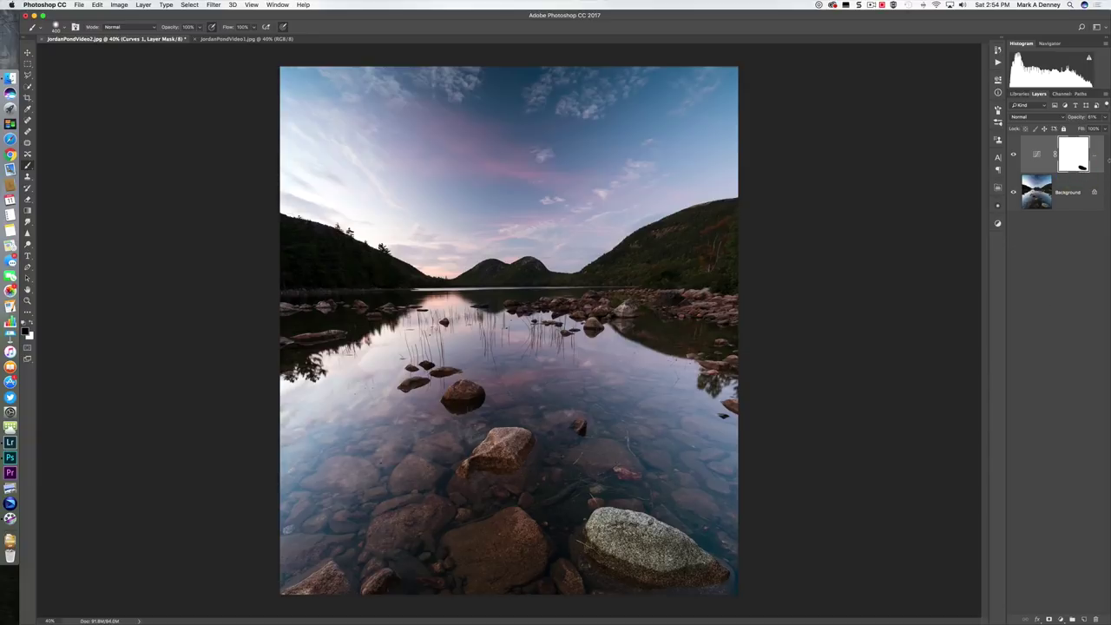
Toggle the Curves warming over the rock, then switch to JordanPondVideo1.jpg
left_click(1014, 155)
left_click(1014, 155)
left_click(1014, 155)
left_click(1014, 156)
left_click(1014, 155)
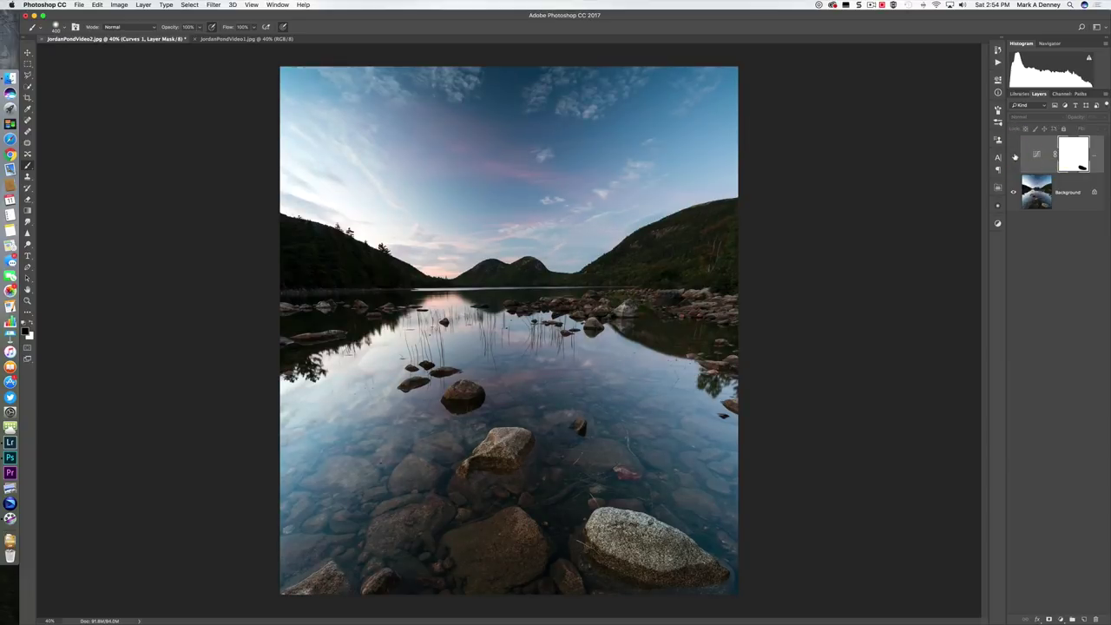
left_click(233, 39)
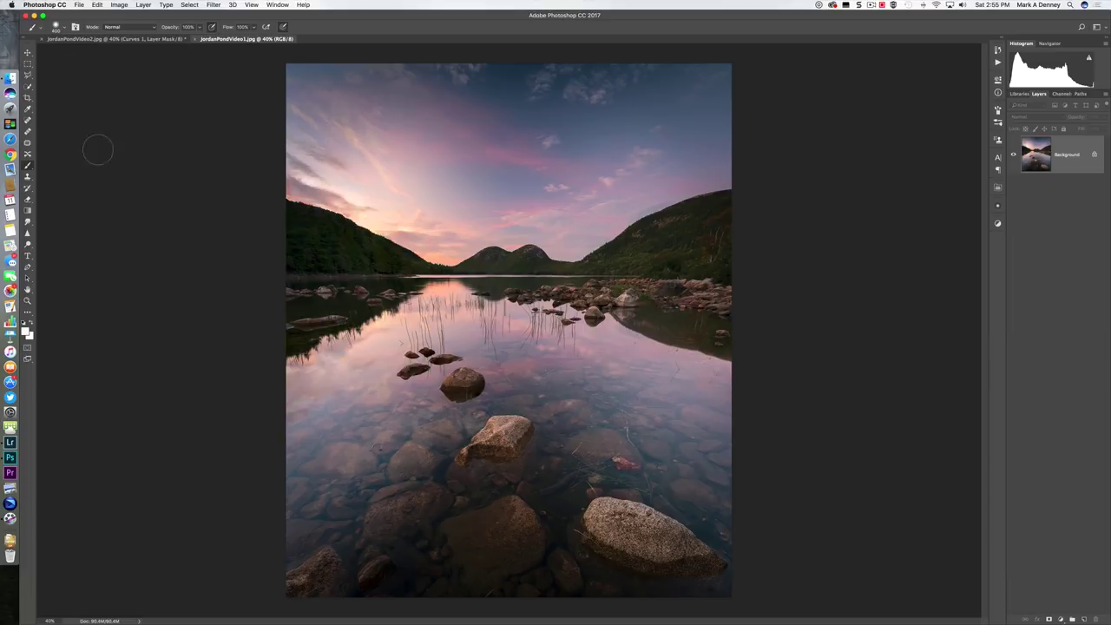
Bring Lightroom Classic forward via Mission Control and pick the Radial Filter tool
key("ctrl+Up")
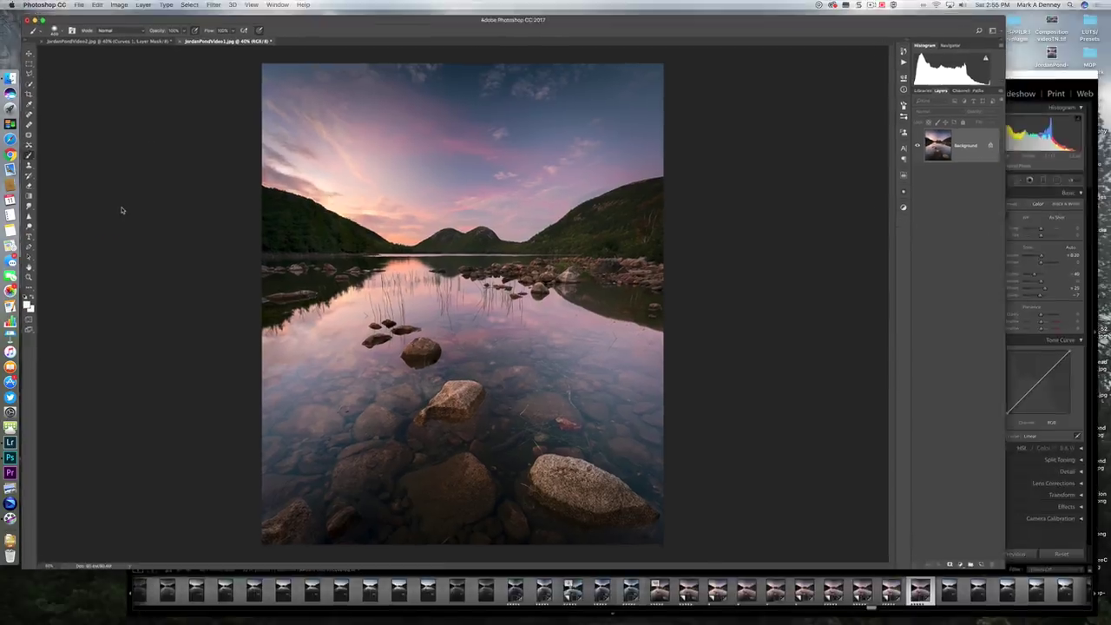
left_click(744, 547)
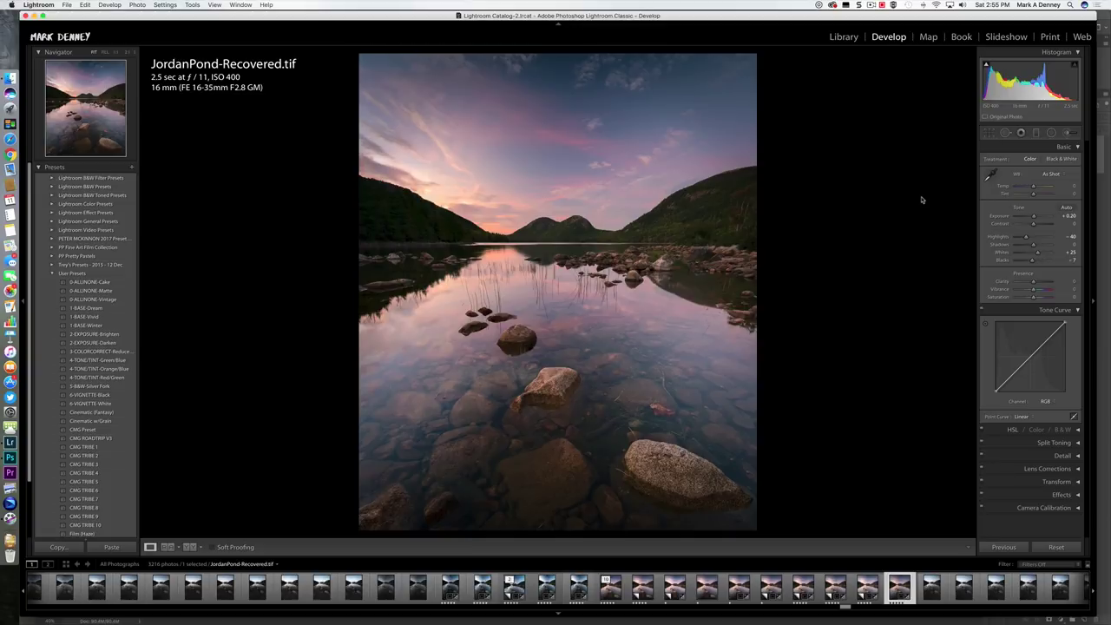
left_click(1051, 132)
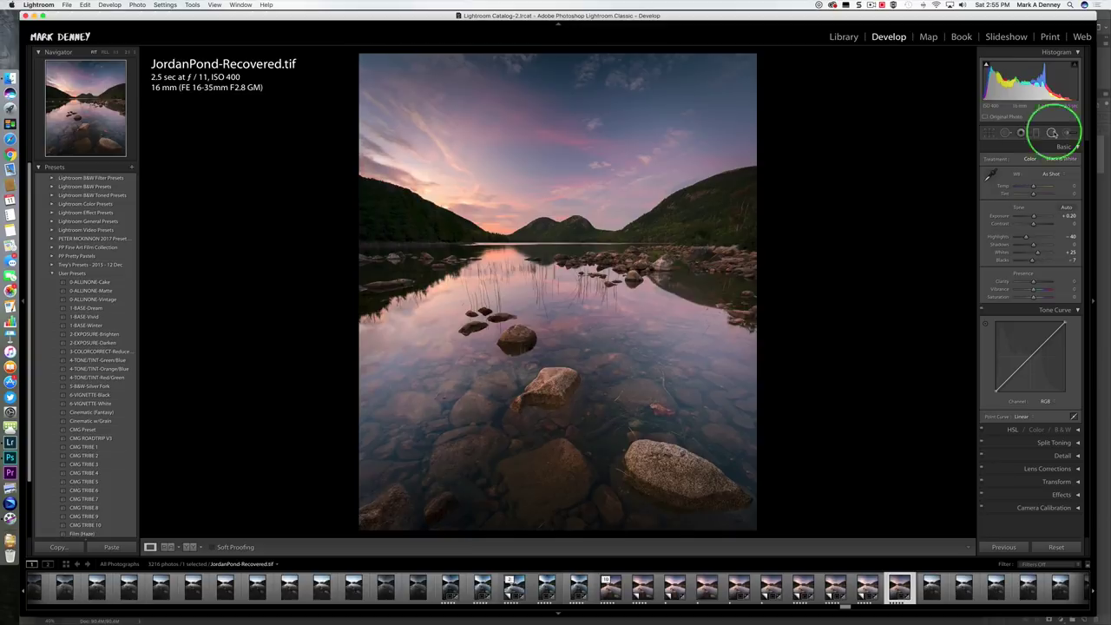
Select the sky's color-masked radial filter and switch its effect off to compare
left_click(445, 157)
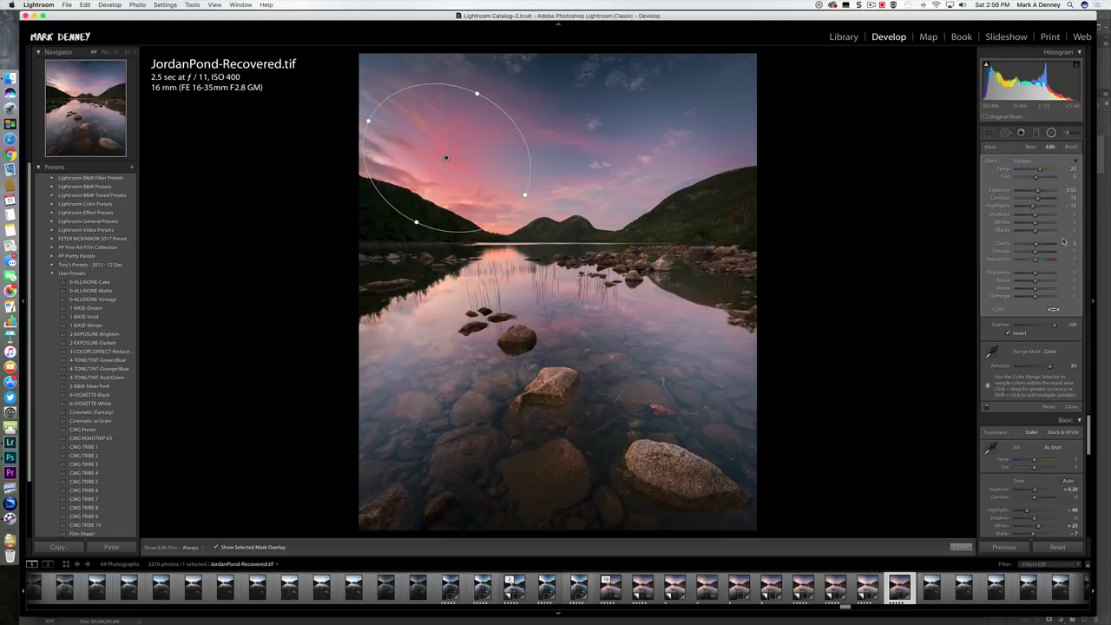
left_click(987, 408)
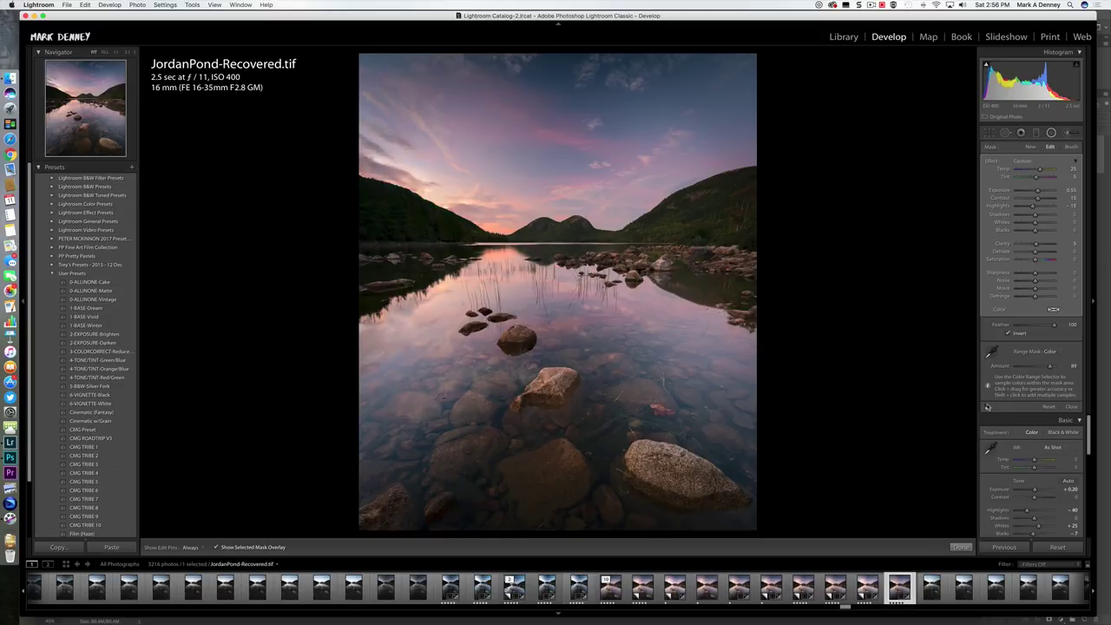
Toggle the sky radial filter back on and off again, then finish editing it
left_click(987, 408)
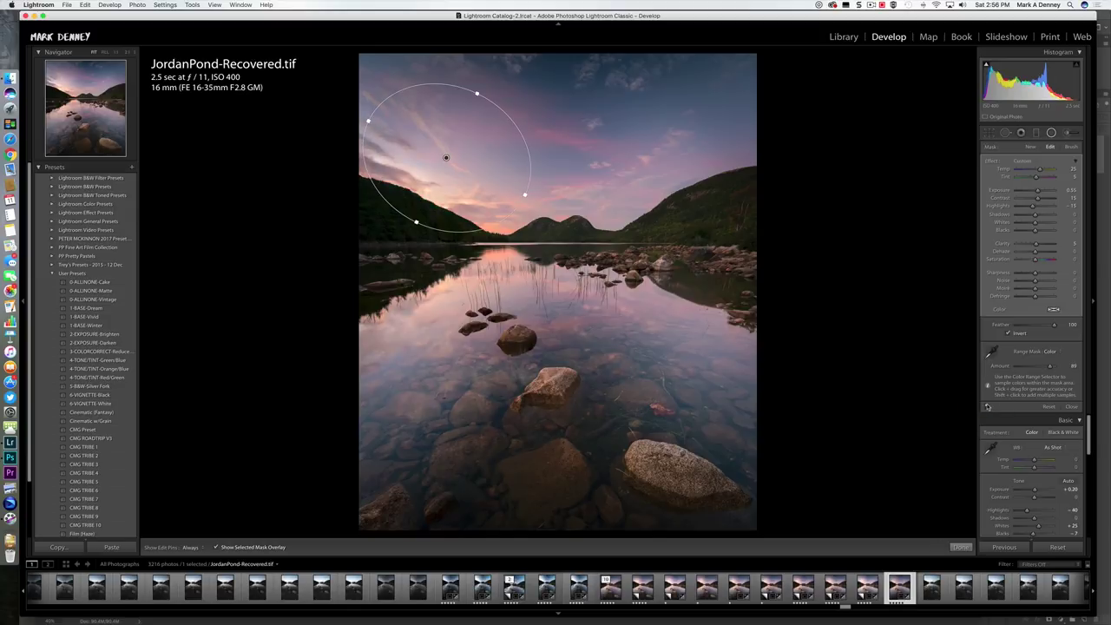
left_click(987, 408)
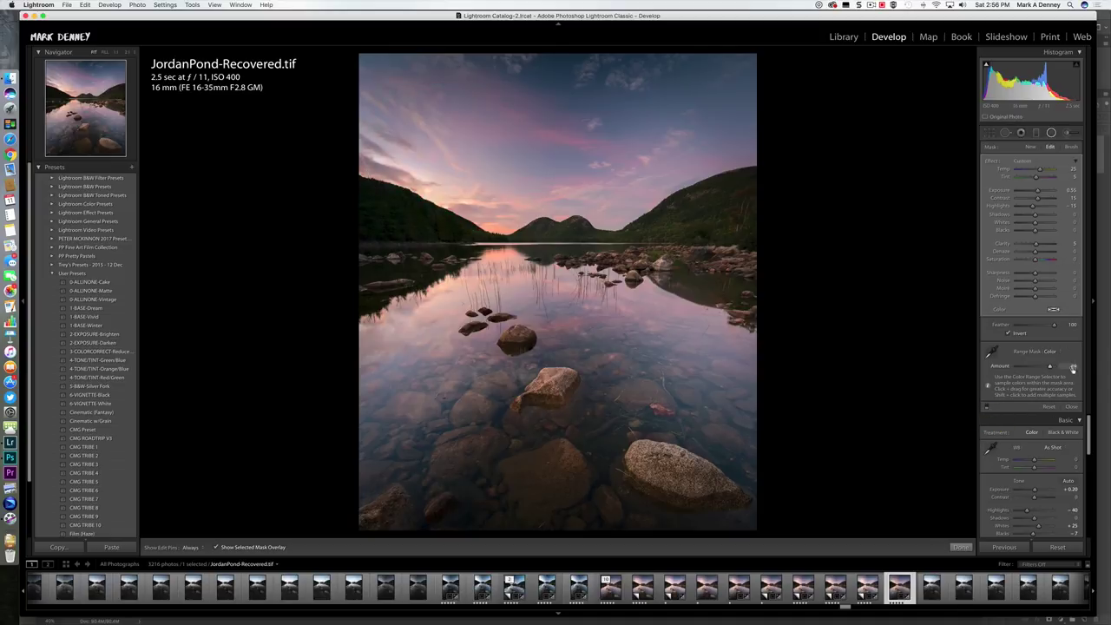
left_click(1072, 406)
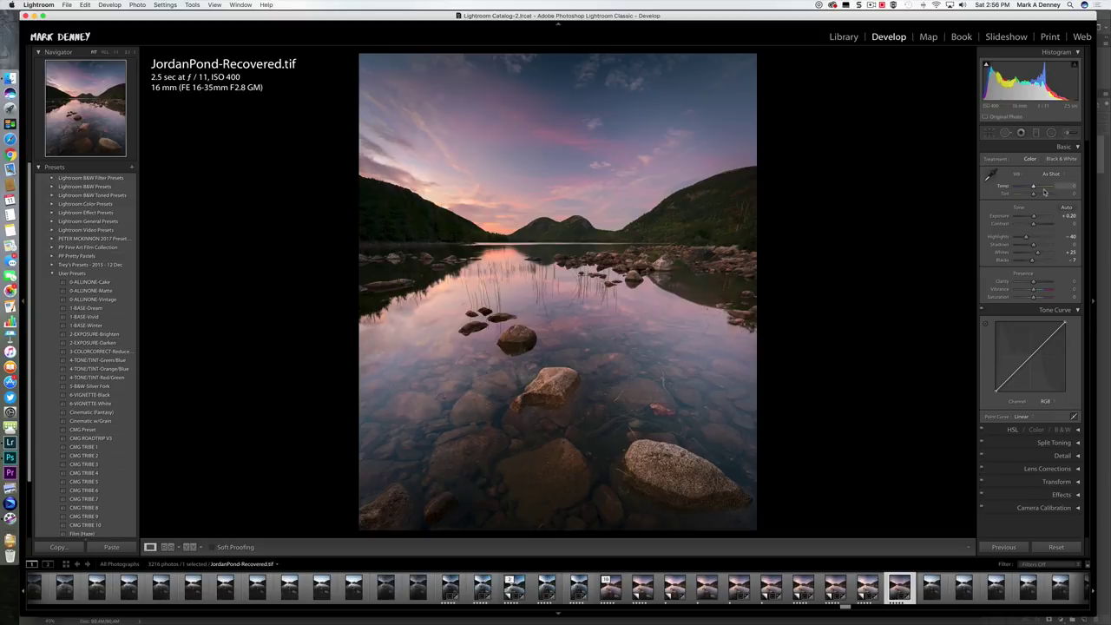
Reopen the Radial Filter, toggle it off and on twice, and select the sky filter's pin
left_click(1051, 132)
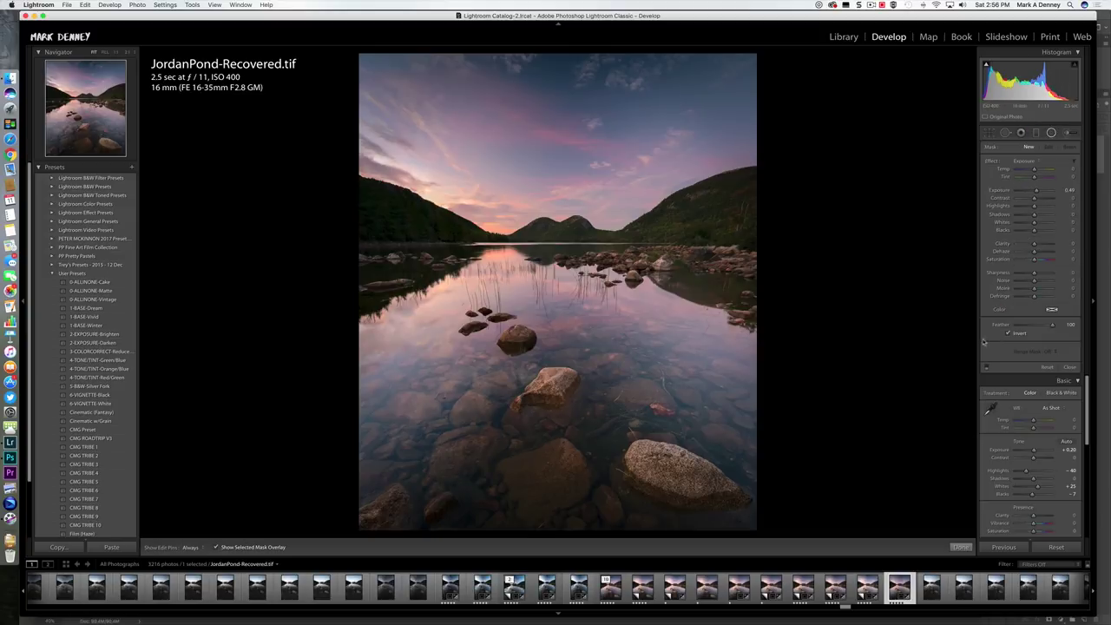
left_click(986, 366)
left_click(987, 367)
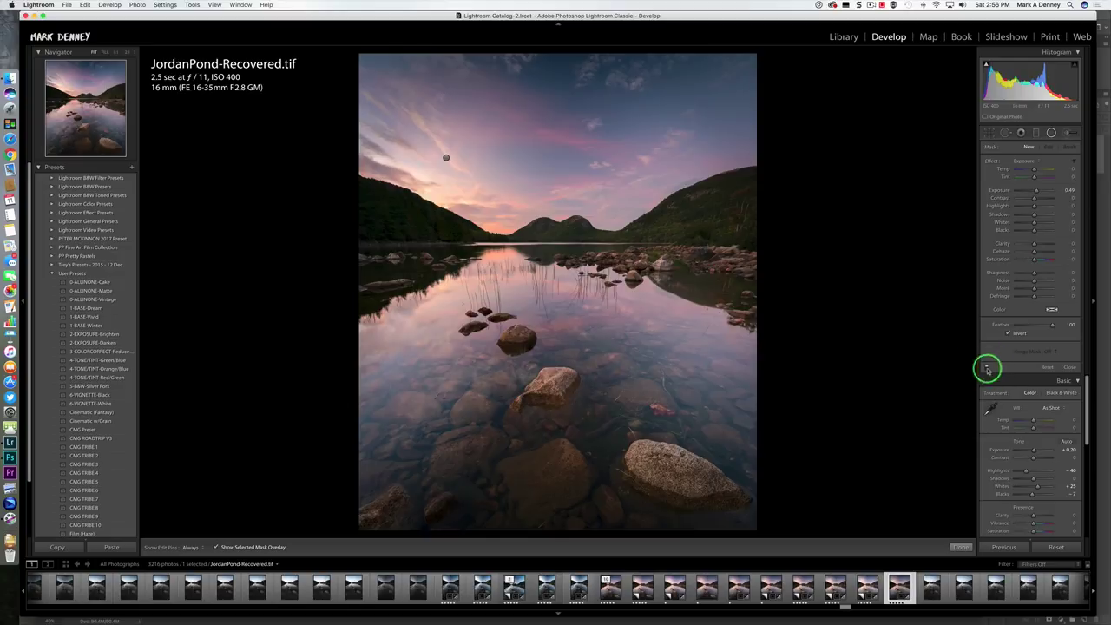
left_click(987, 367)
left_click(987, 368)
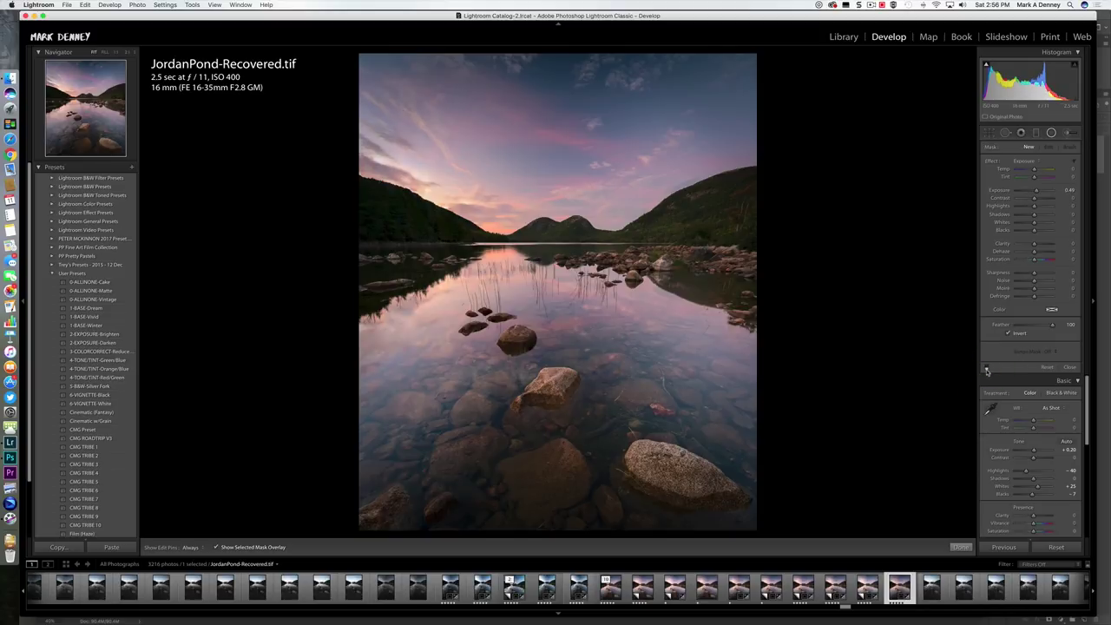
left_click(987, 368)
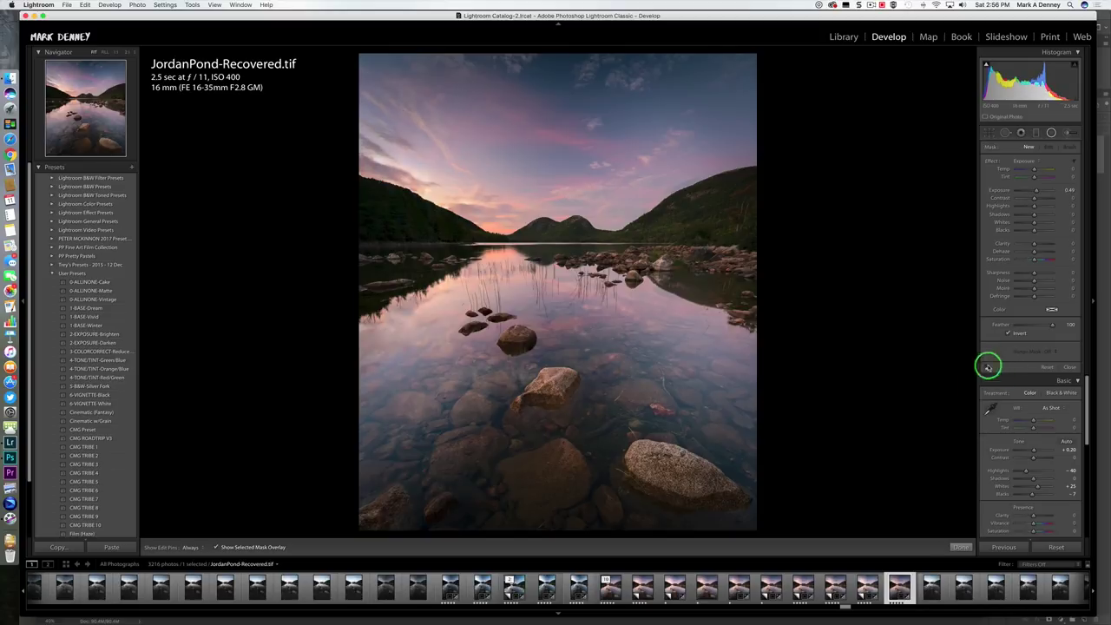
left_click(446, 157)
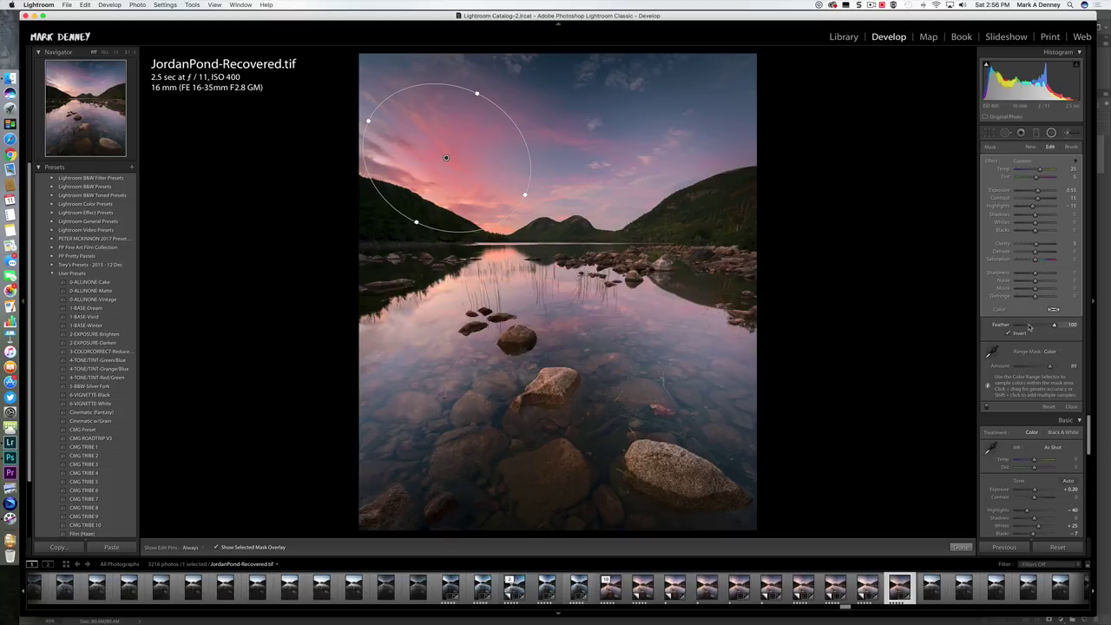
Drop the sky radial filter's Feather to 0 for a hard edge and finish editing
left_click(1030, 326)
left_click_drag(1030, 326, 966, 328)
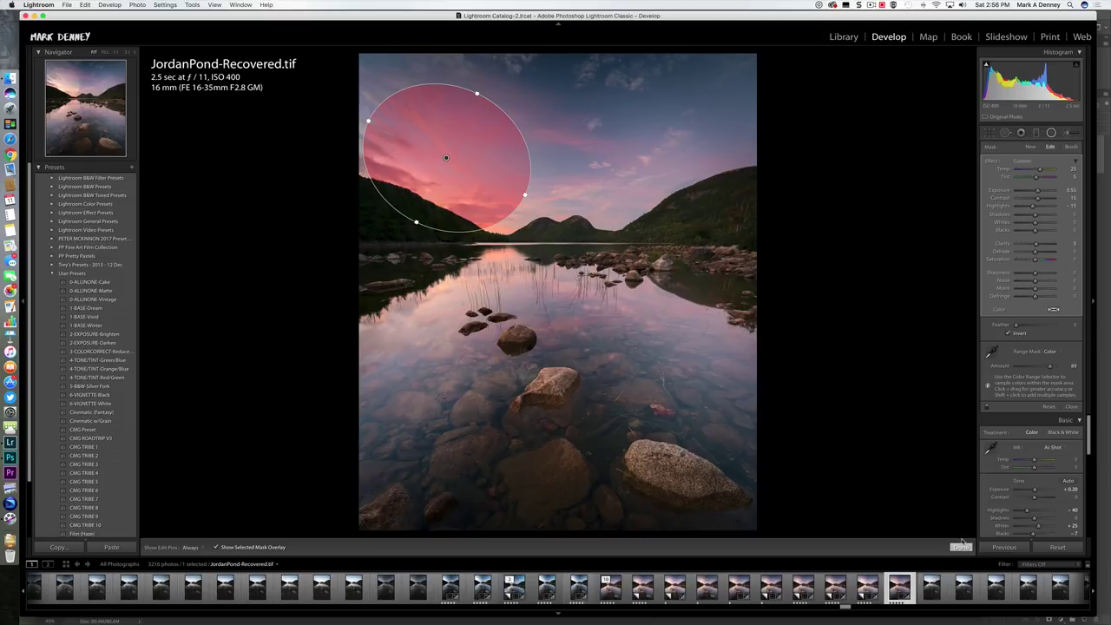
left_click(961, 547)
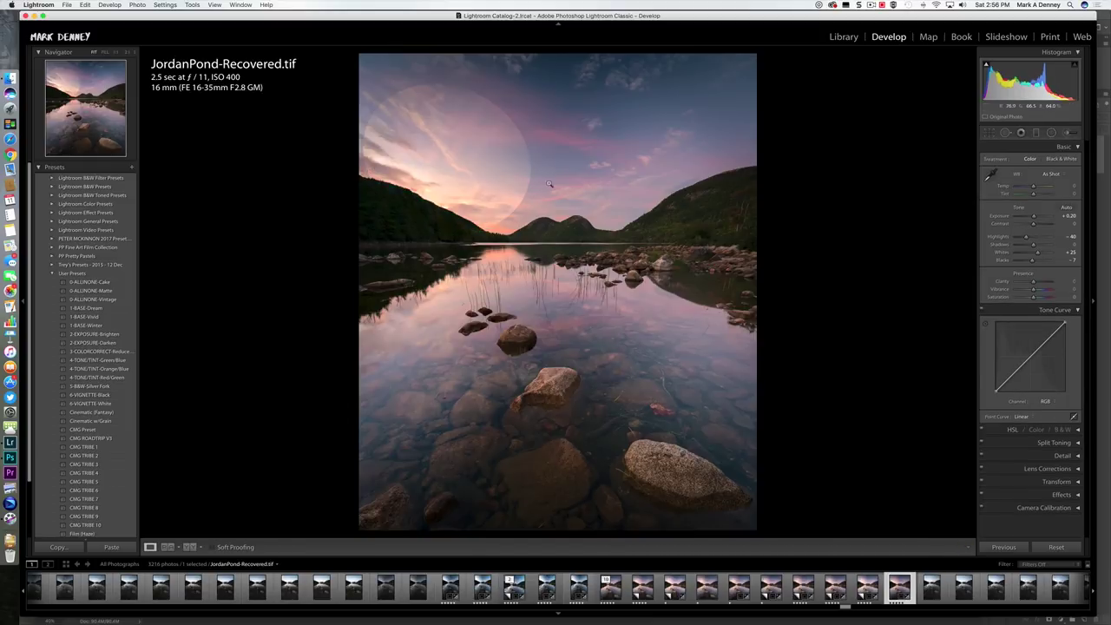
Reselect the sky filter, restore Feather to 100, and hide the mask overlay
key("shift+m")
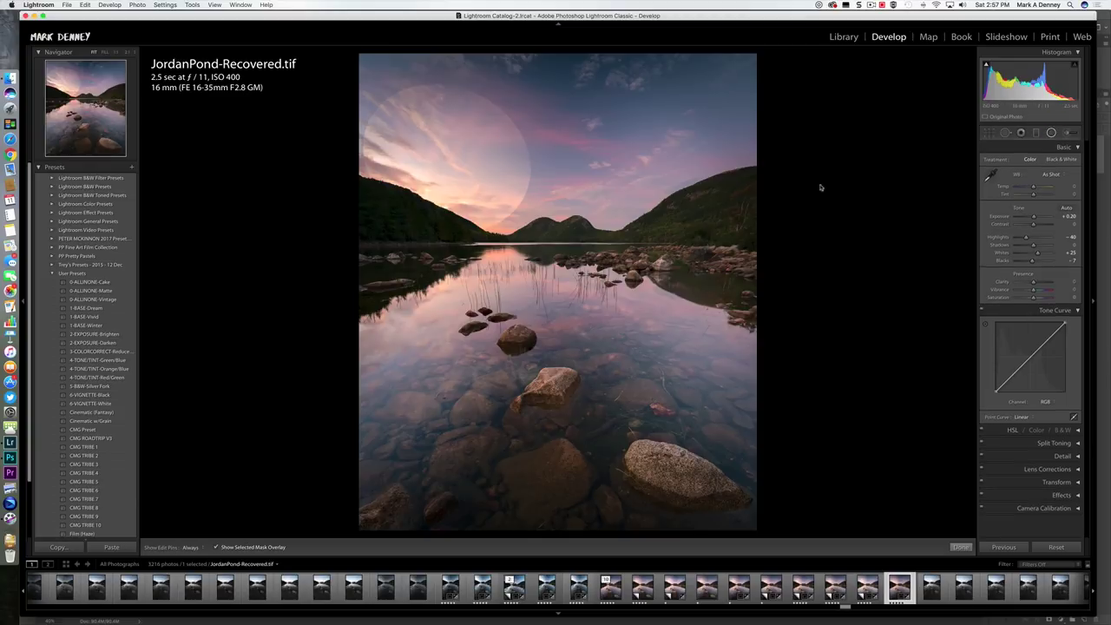
left_click(446, 157)
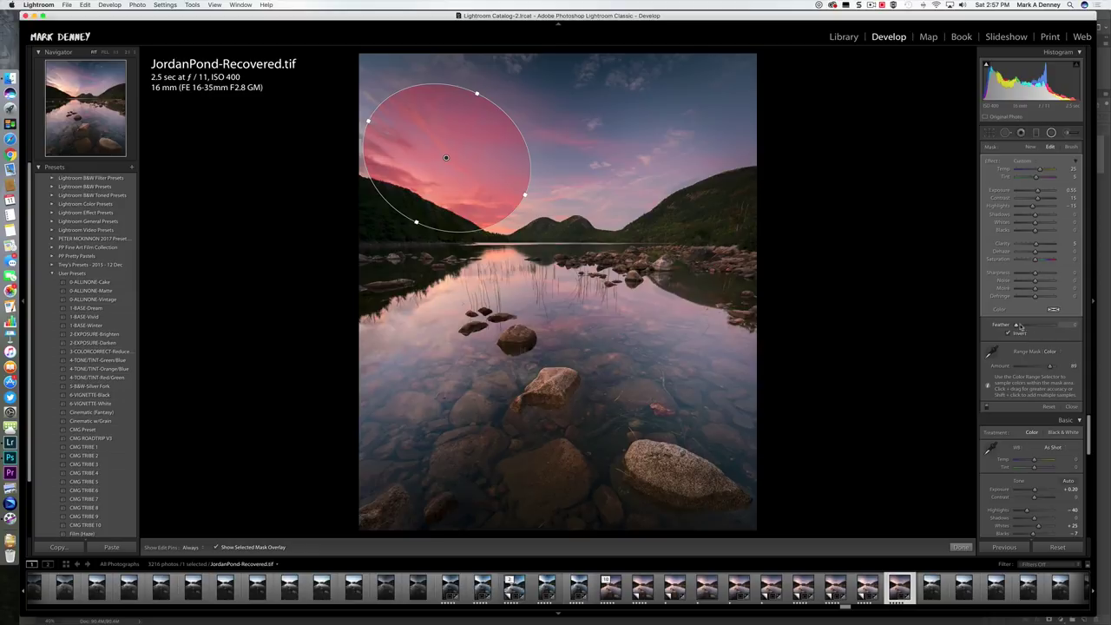
left_click_drag(1016, 325, 1083, 325)
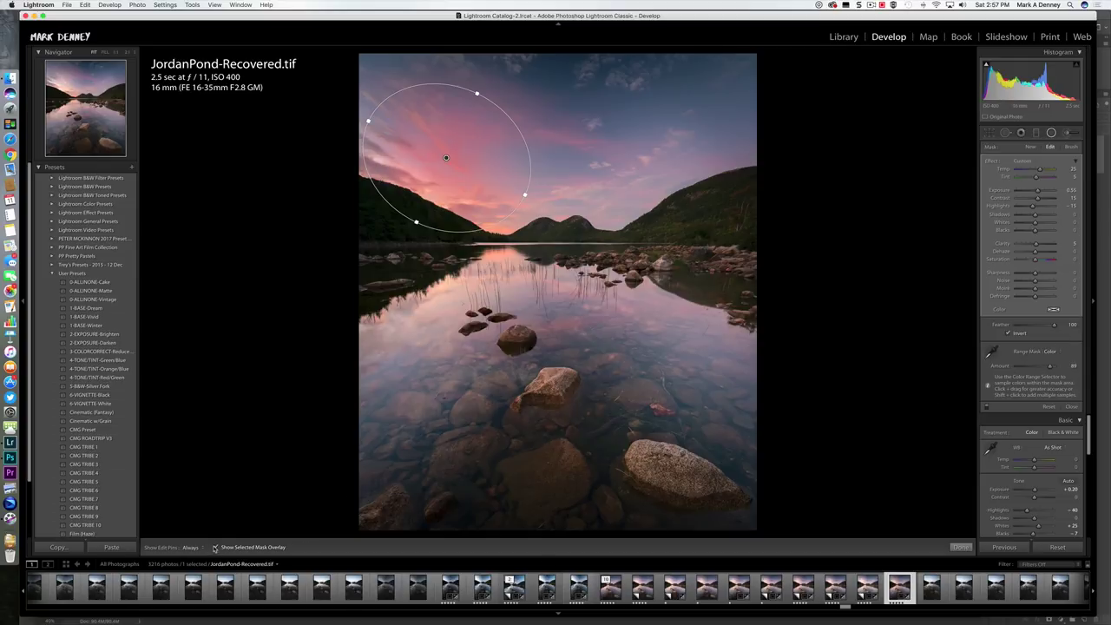
left_click(216, 548)
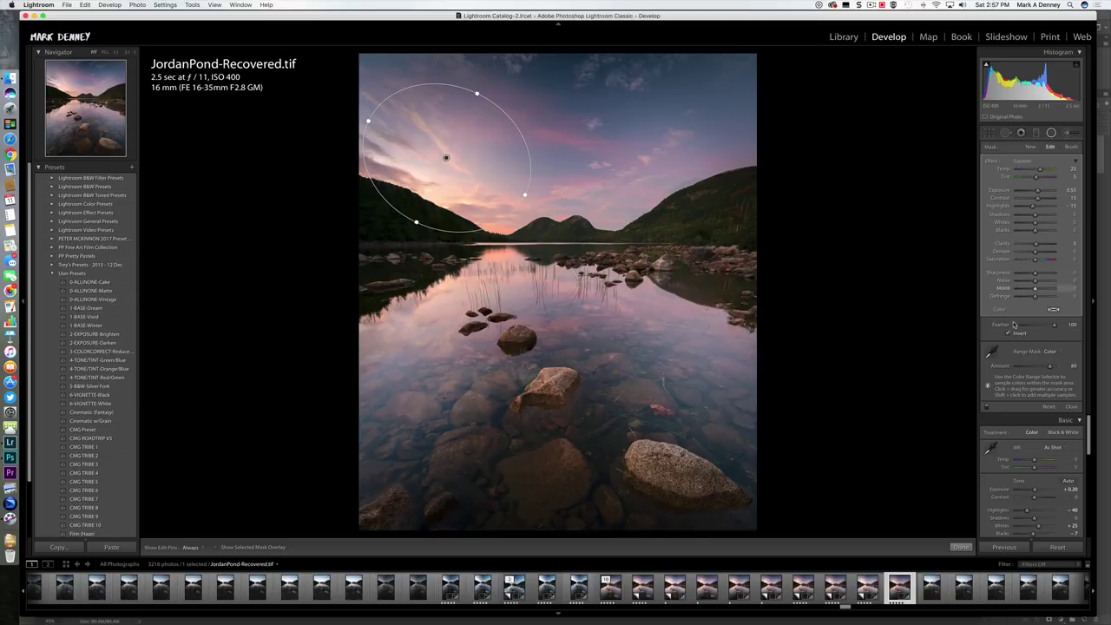
Set the Range Mask to Color and sample two patches of sky colour
left_click(1048, 351)
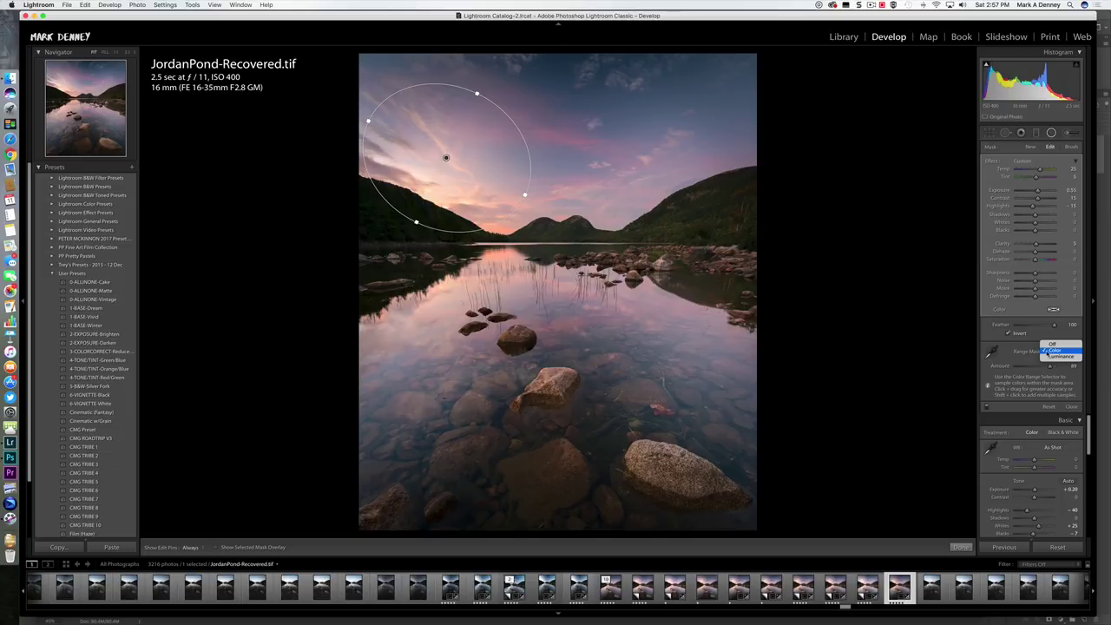
left_click(1052, 350)
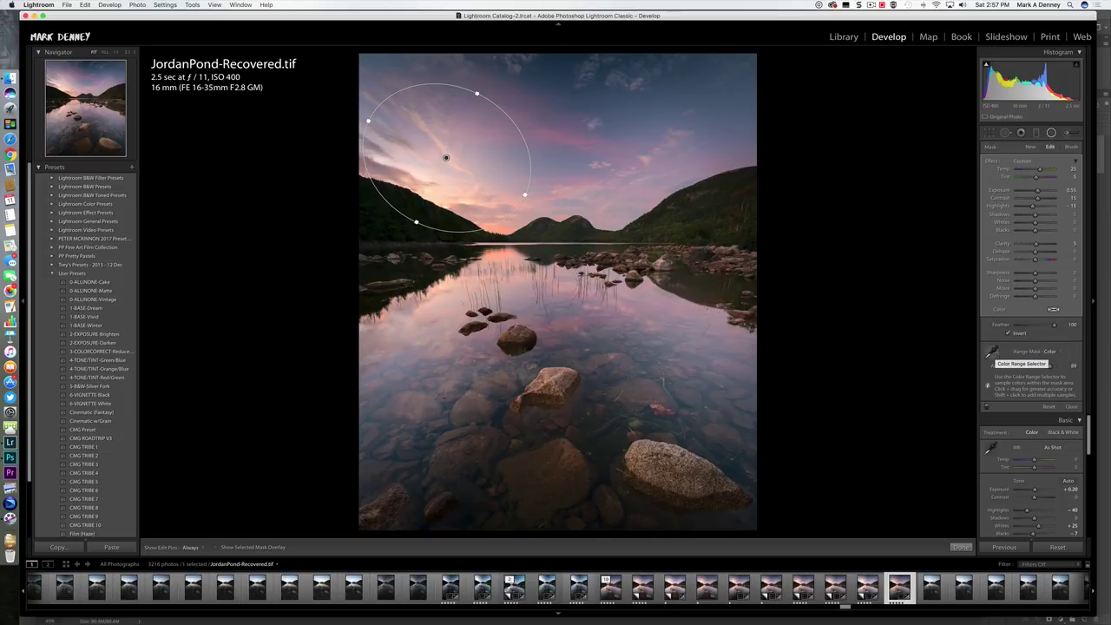
left_click(991, 351)
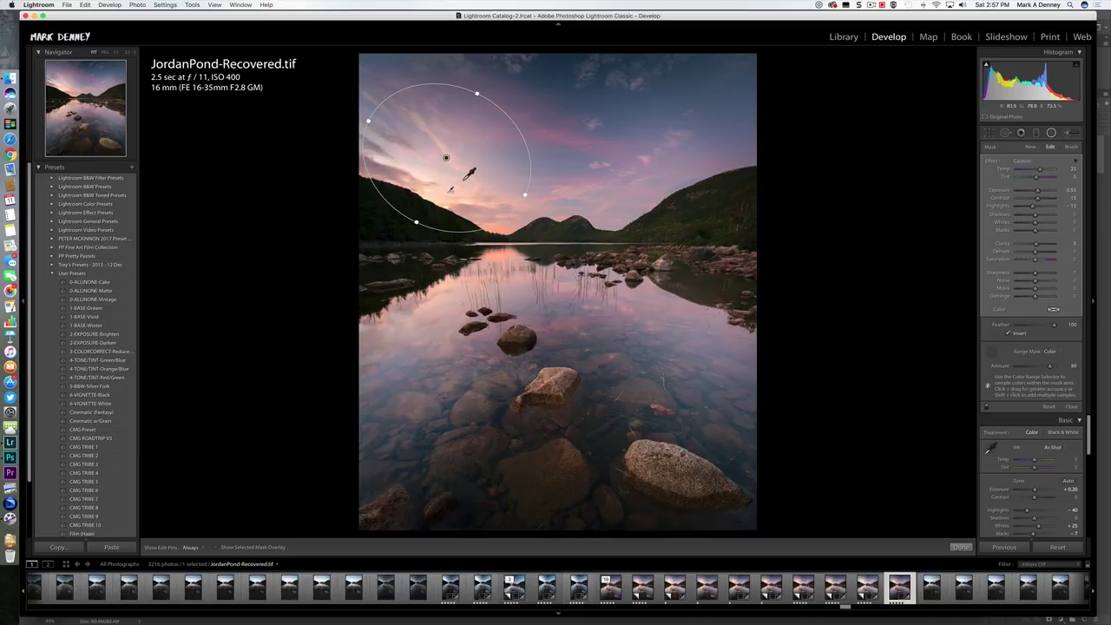
left_click_drag(453, 176, 479, 187)
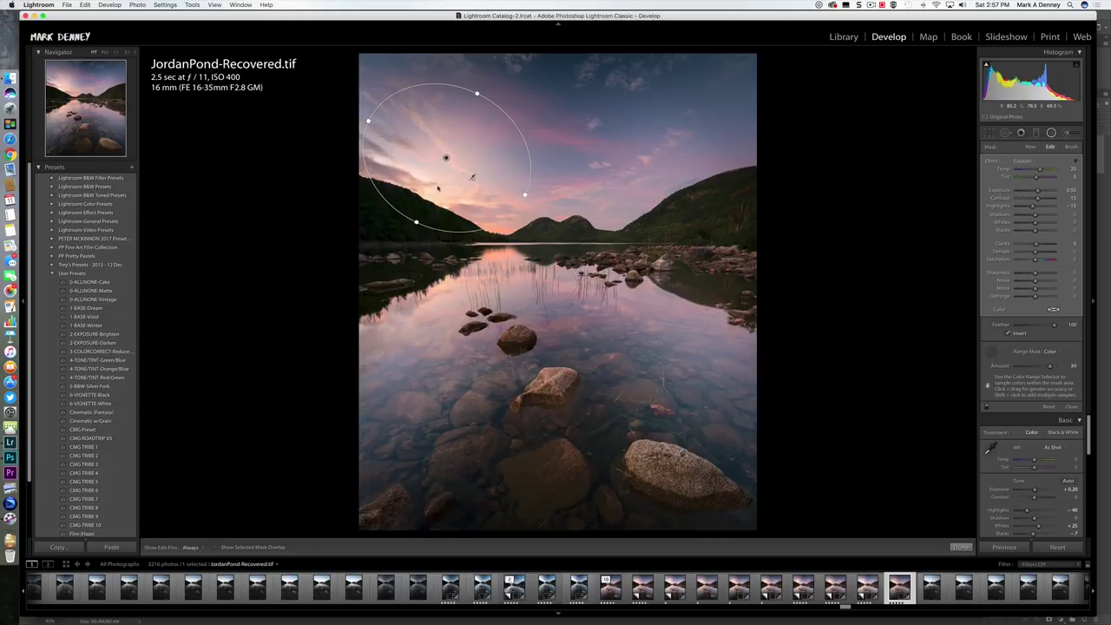
left_click_drag(438, 186, 462, 199)
Set the colour range Amount to 79 and close the radial filter
left_click(992, 351)
mouse_move(1049, 366)
left_mouse_down()
mouse_move(1034, 367)
mouse_move(1051, 367)
left_mouse_up()
left_click(1072, 407)
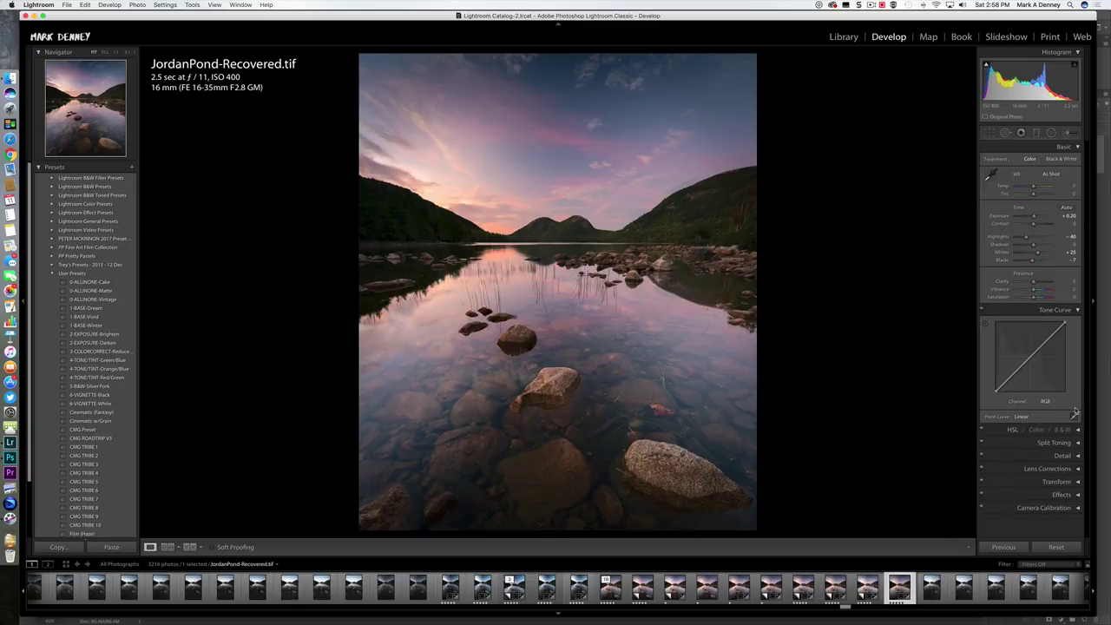
Reopen the radial filter and toggle the sky adjustment off and on to compare
left_click(1051, 131)
left_click(987, 366)
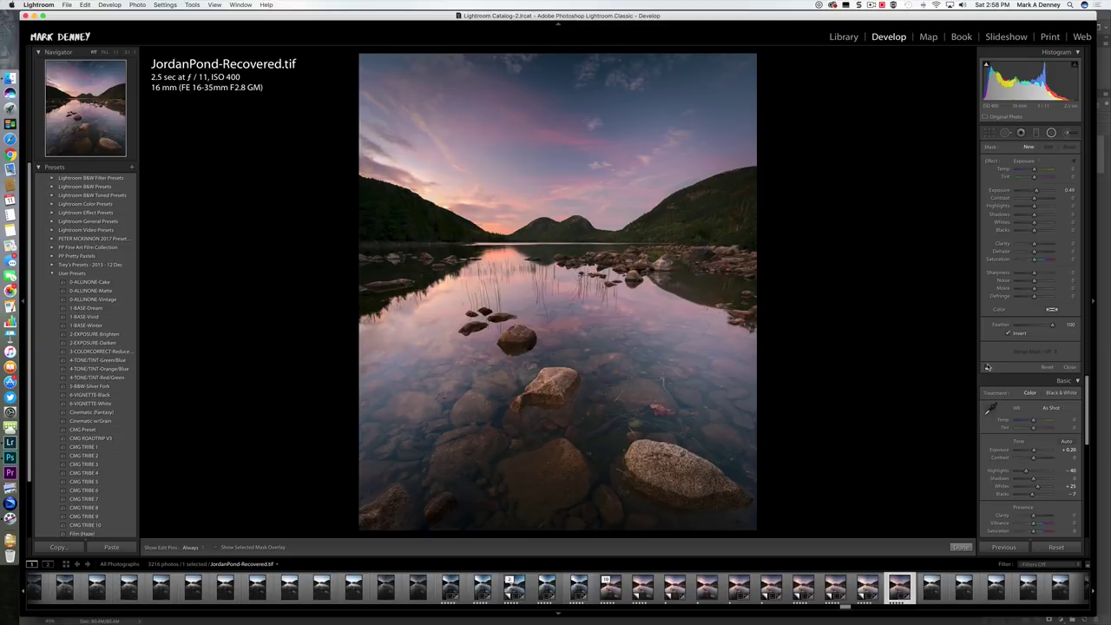
left_click(987, 366)
left_click(987, 368)
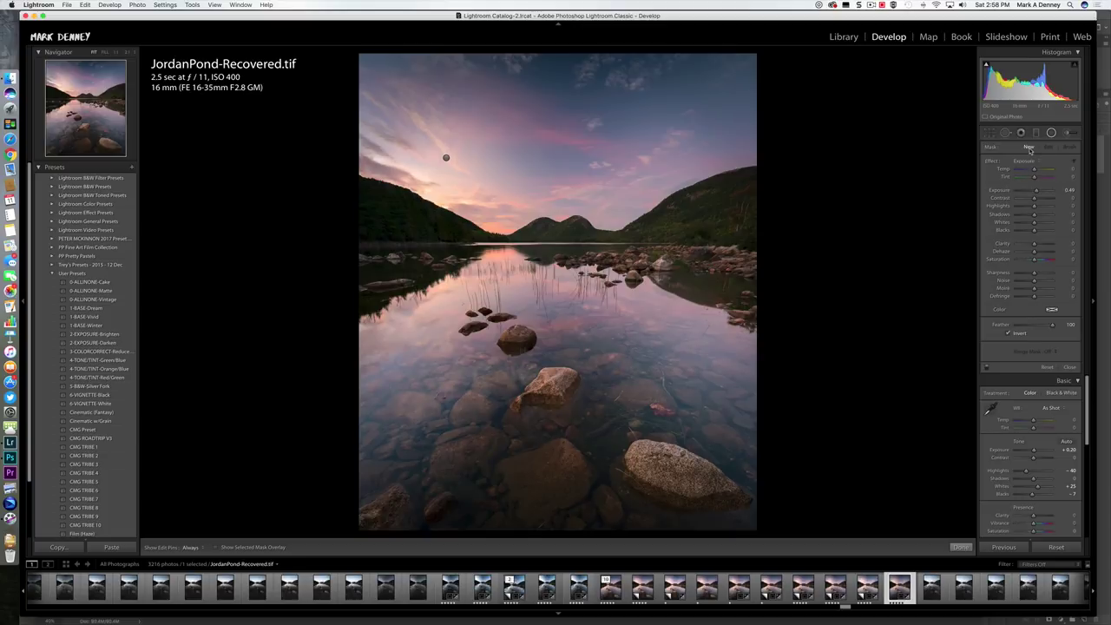
Paint a new 0.34-exposure brush adjustment over the foreground rocks, check its mask, and close
left_click(1066, 134)
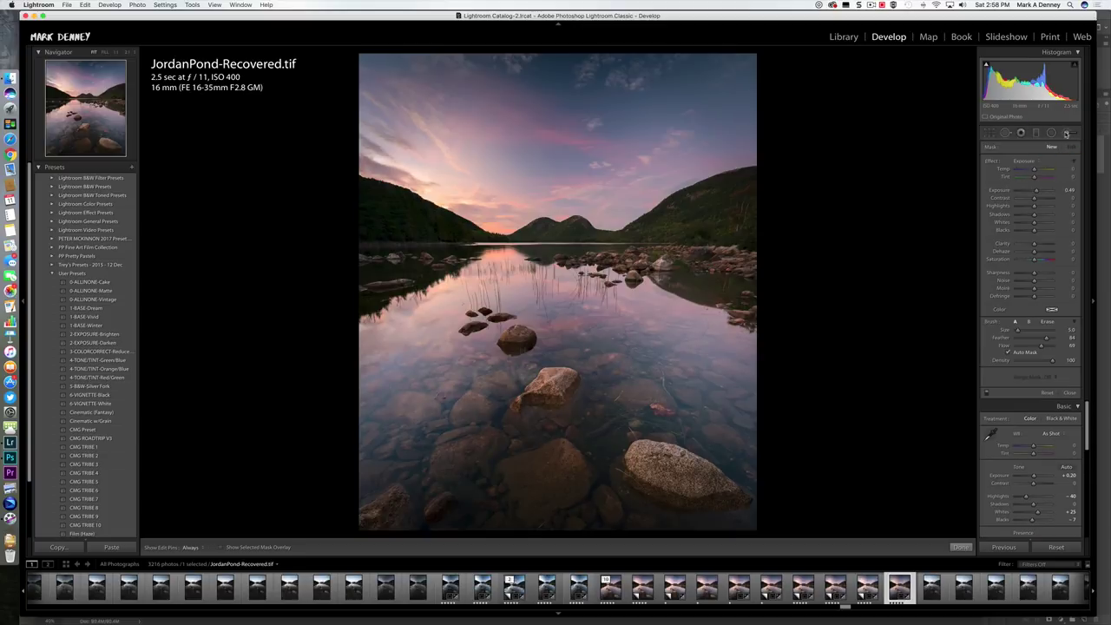
left_click(1050, 147)
left_click_drag(1036, 193, 1033, 193)
key("h")
key("h")
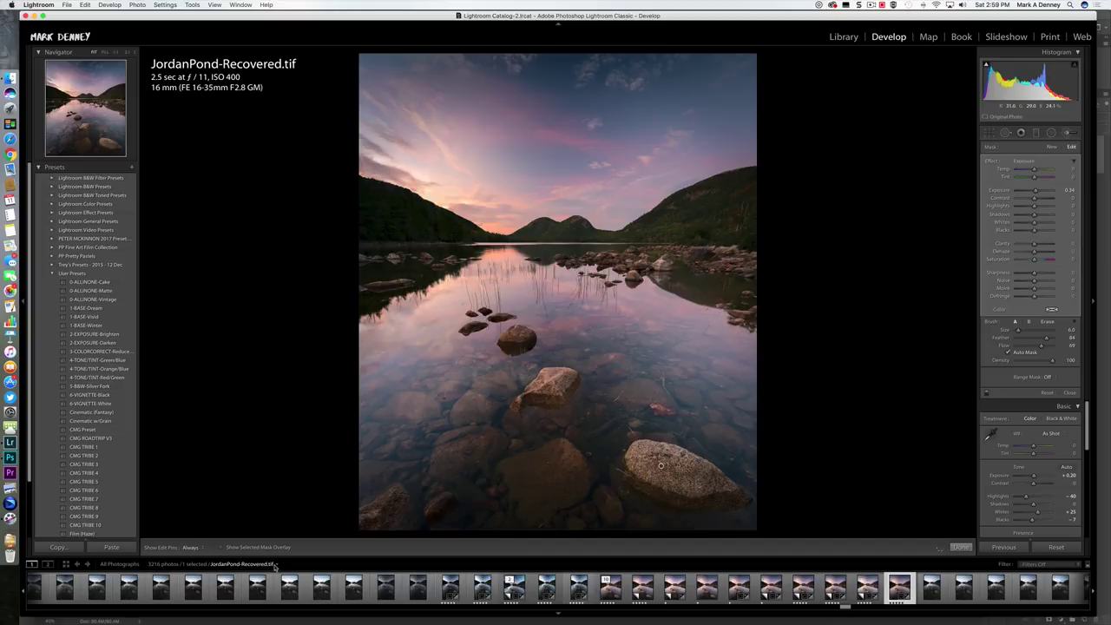
left_click(222, 547)
key("h")
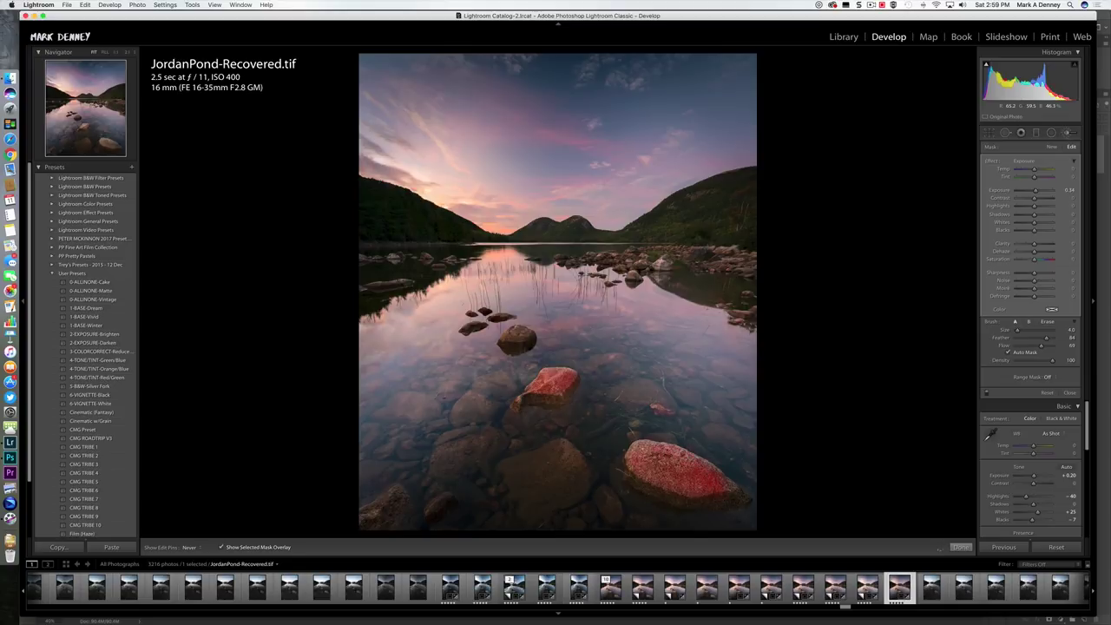
key("h")
left_click(1071, 395)
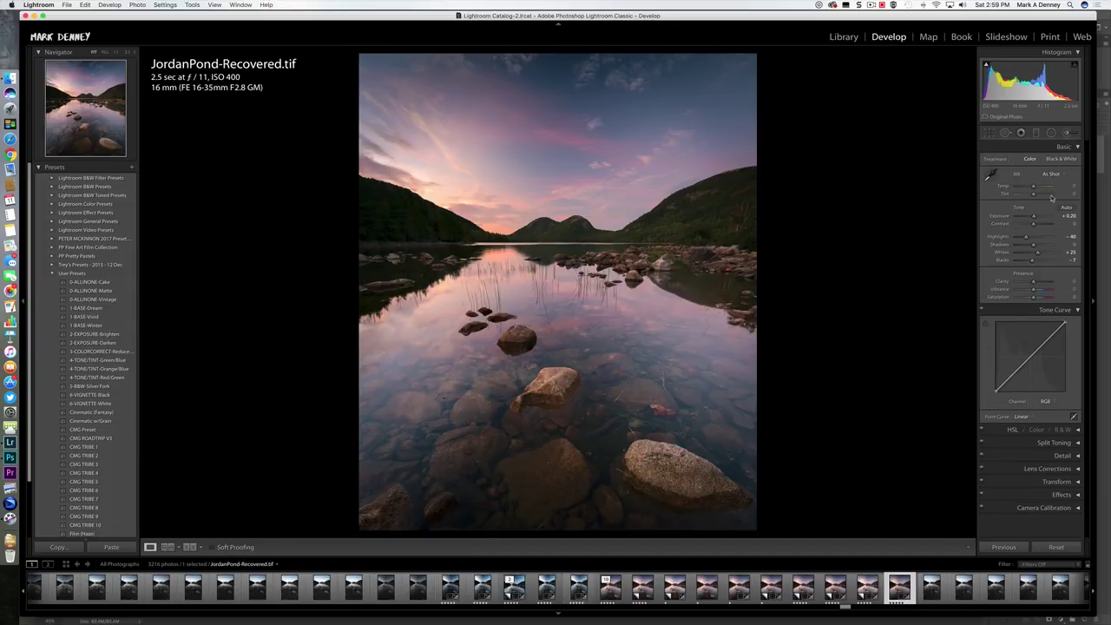
Reopen the Adjustment Brush and switch the rock adjustment off to compare
left_click(1067, 133)
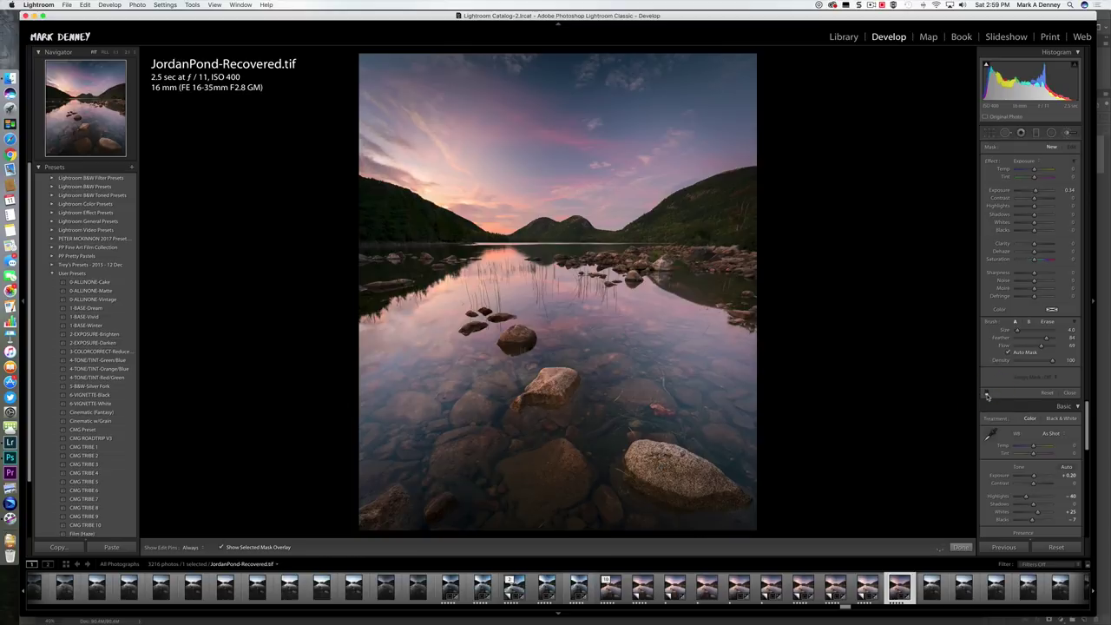
left_click(987, 394)
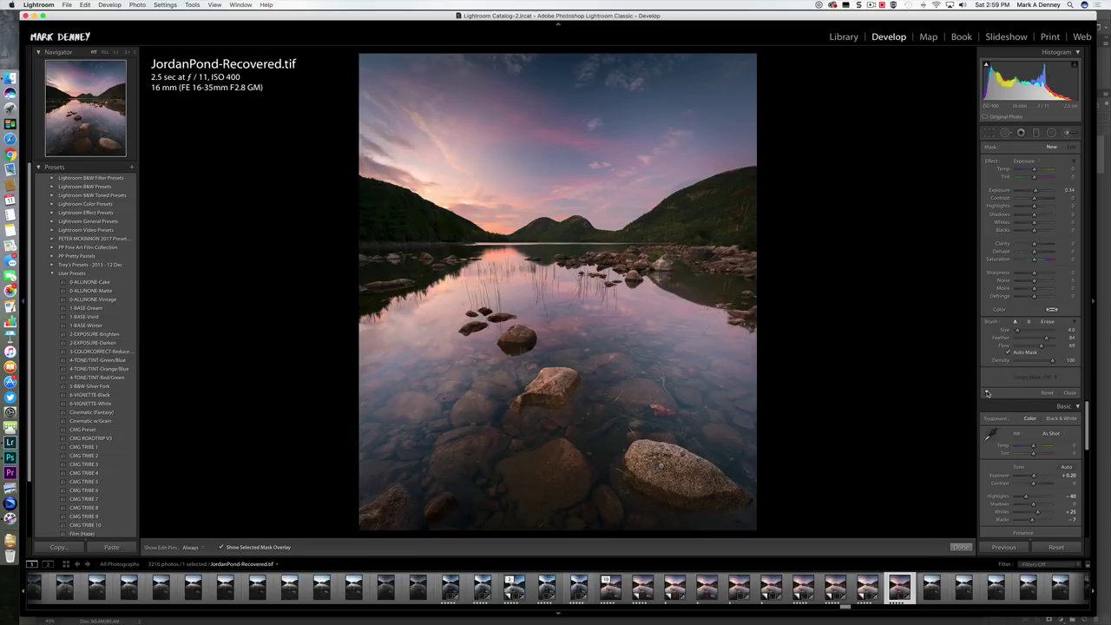